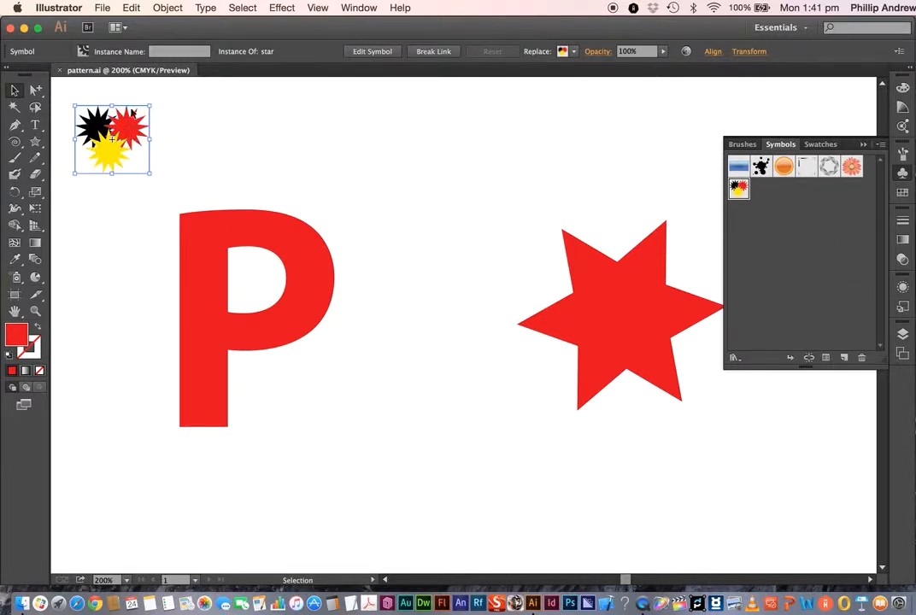
left_click(182, 119)
key("shift+s")
key("v")
key("ctrl+a")
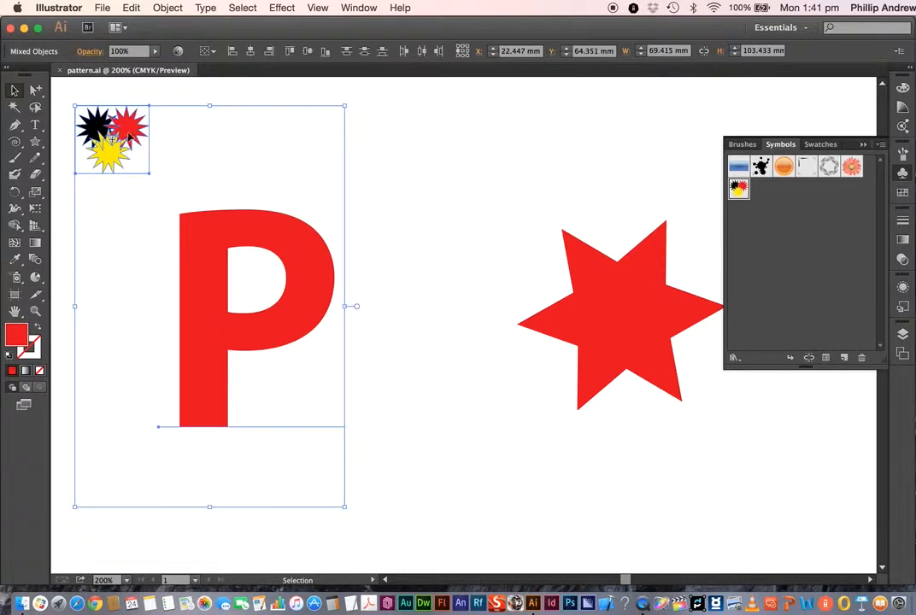
left_click(419, 153)
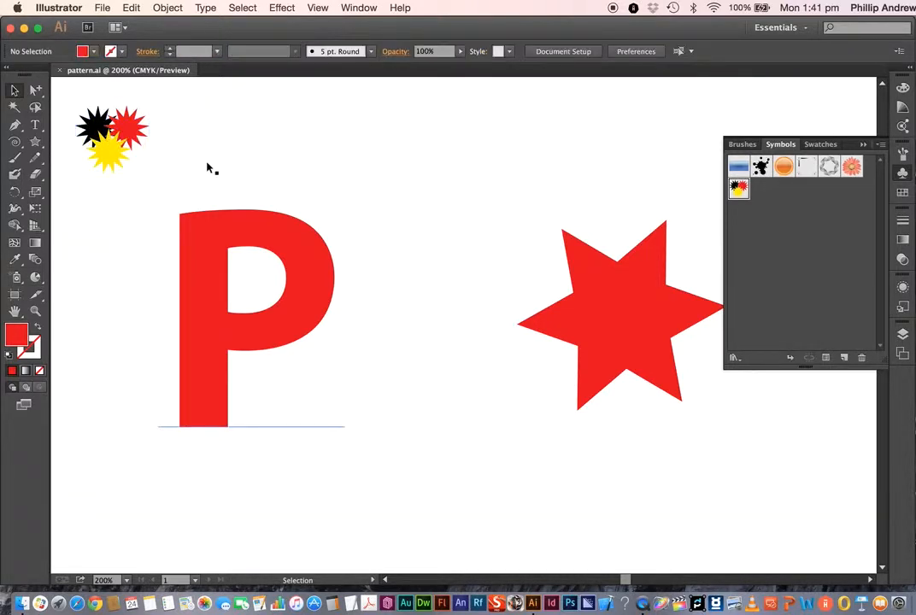
Create a new Movie Clip symbol from the three-star artwork, keeping the default symbol name and options.
left_click(128, 136)
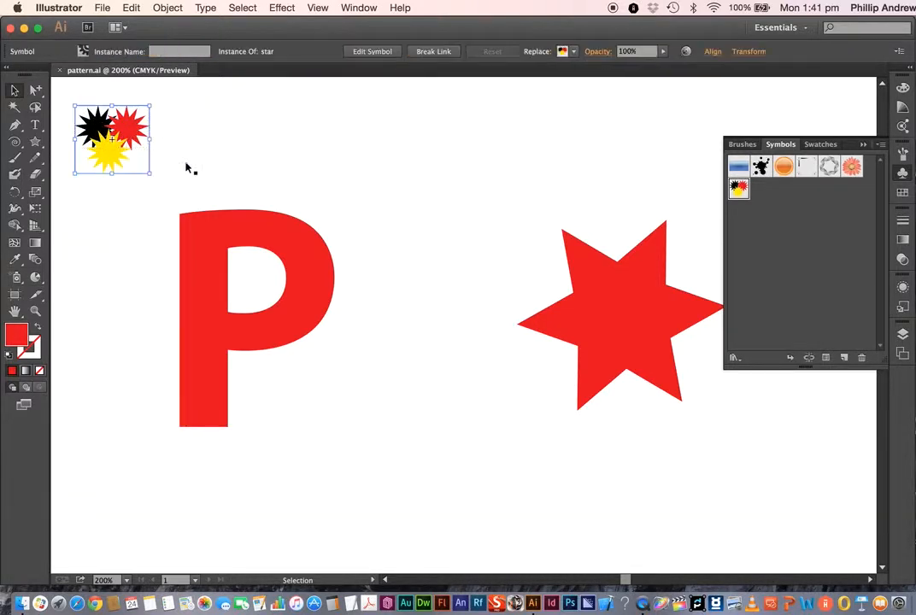
left_click_drag(122, 129, 807, 201)
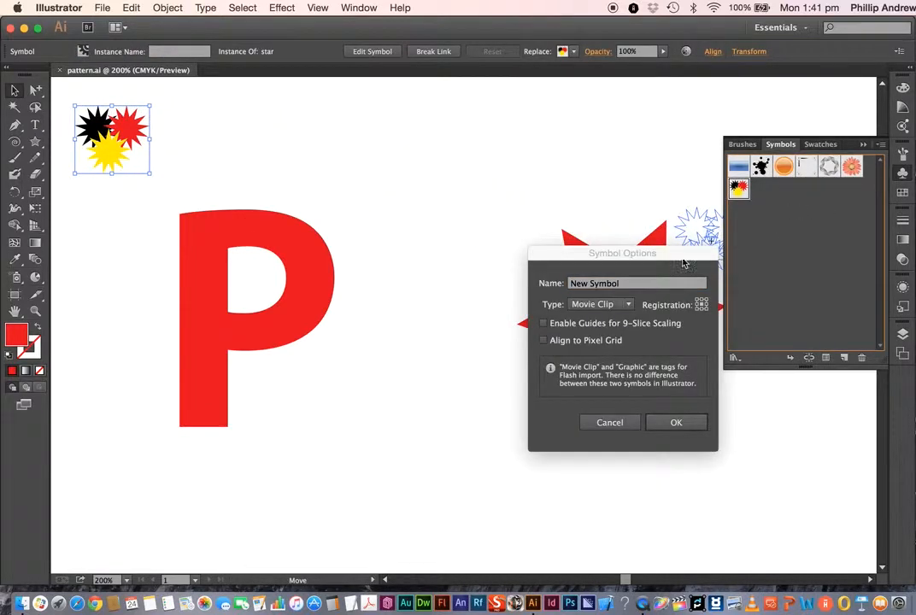
left_click(677, 423)
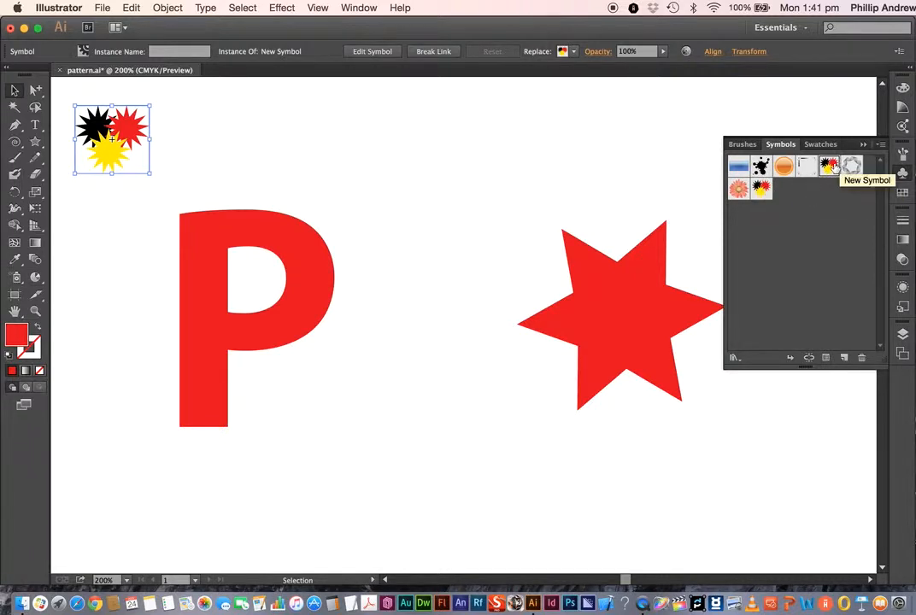
Show the symbols in Small List View to read their names, and return them to Thumbnail View.
left_click(881, 145)
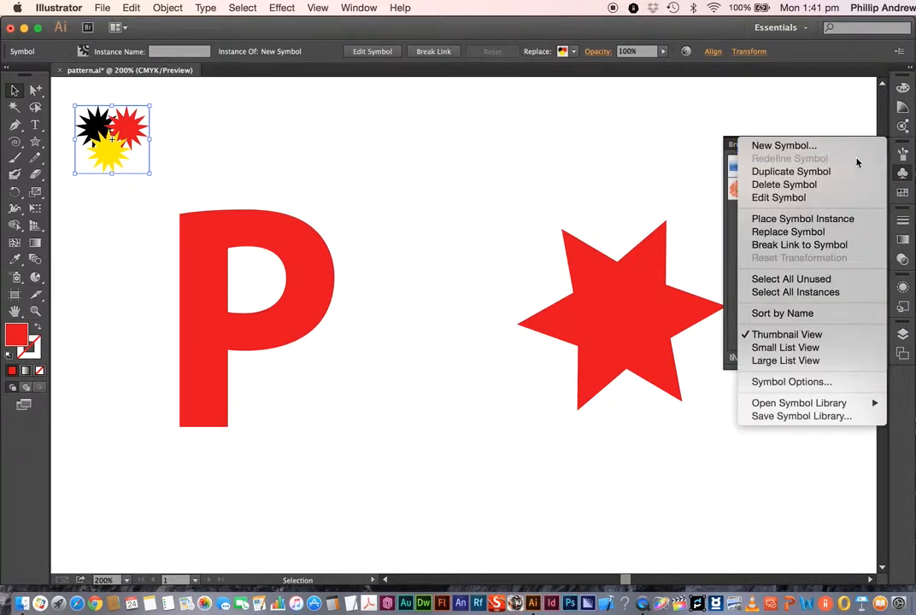
left_click(785, 346)
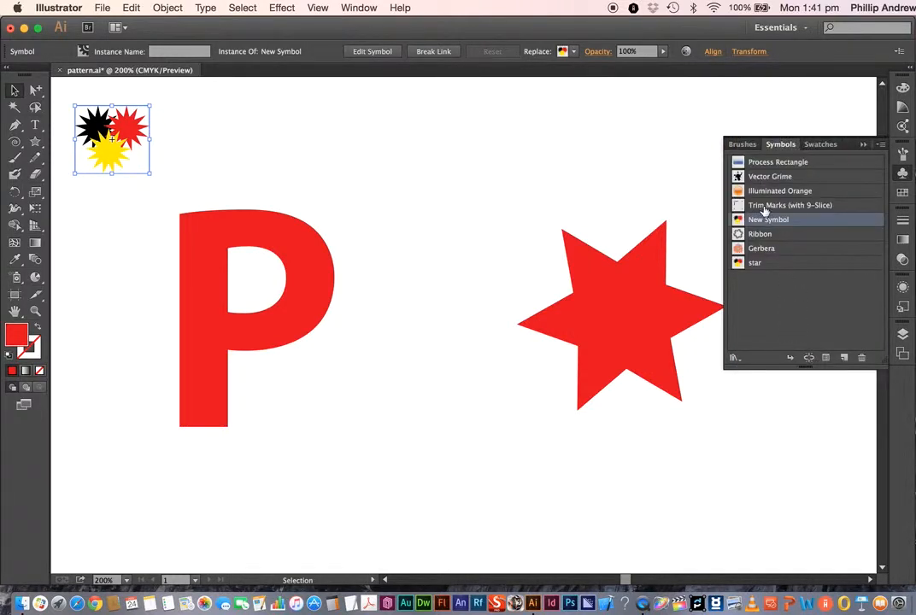
left_click(881, 145)
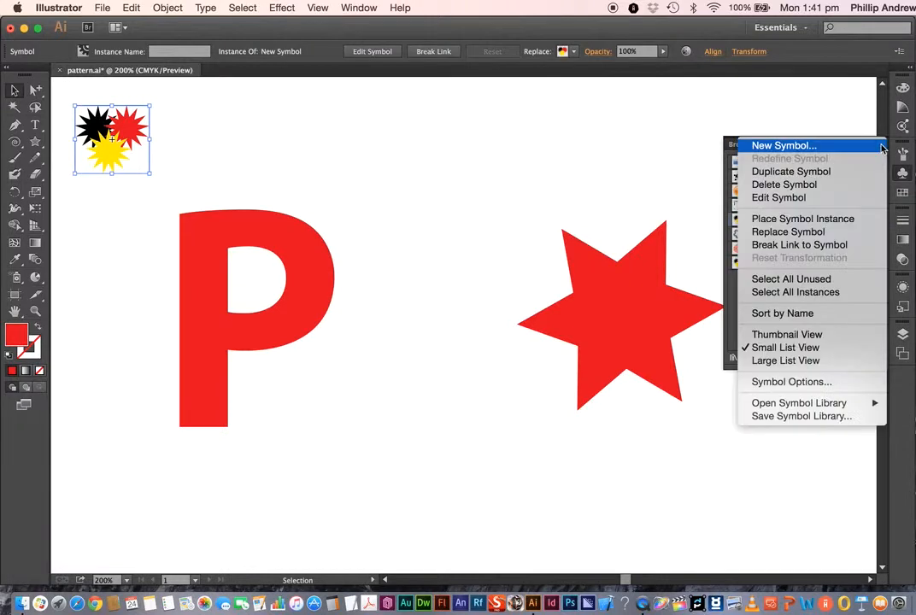
left_click(796, 337)
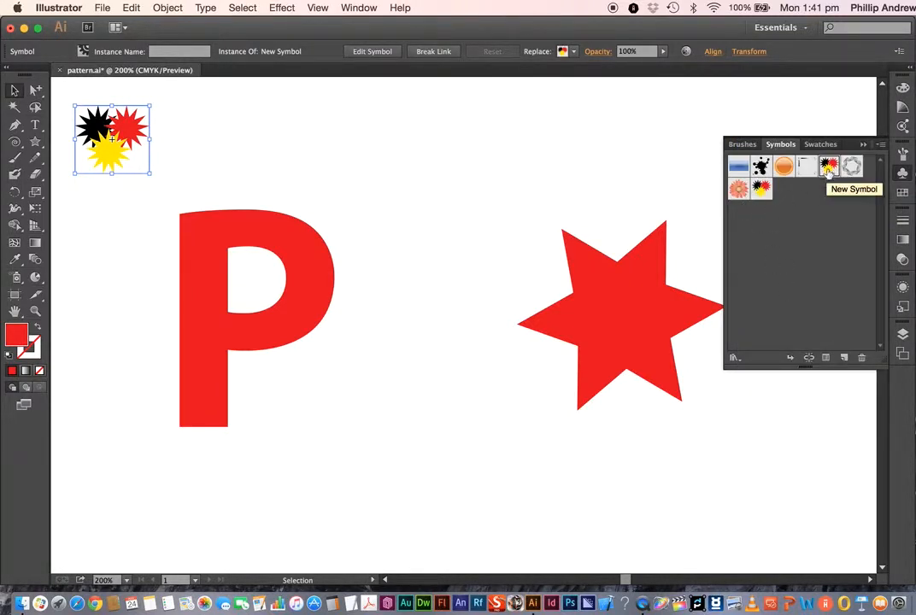
Delete the newly created three-star symbol together with its instances on the artboard.
left_click(860, 355)
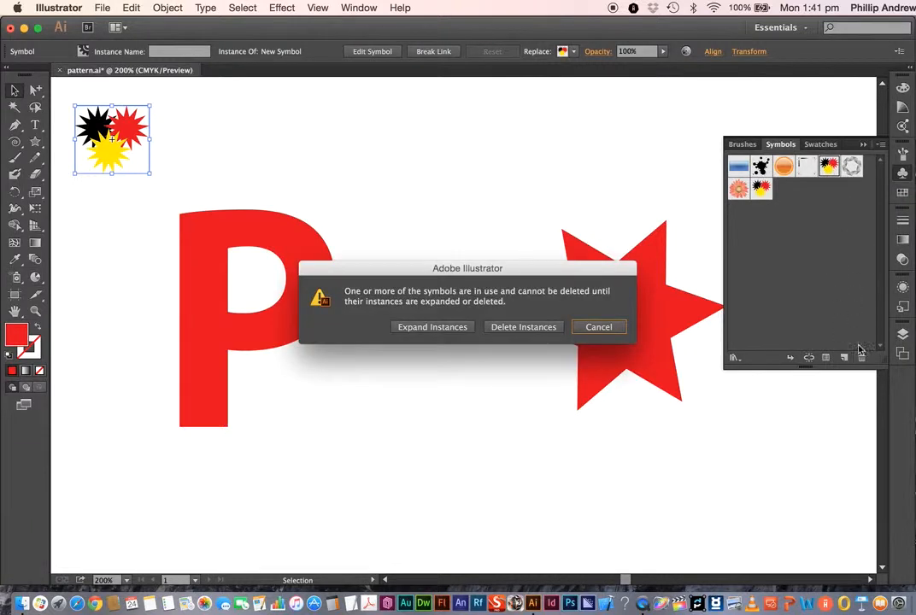
left_click(519, 329)
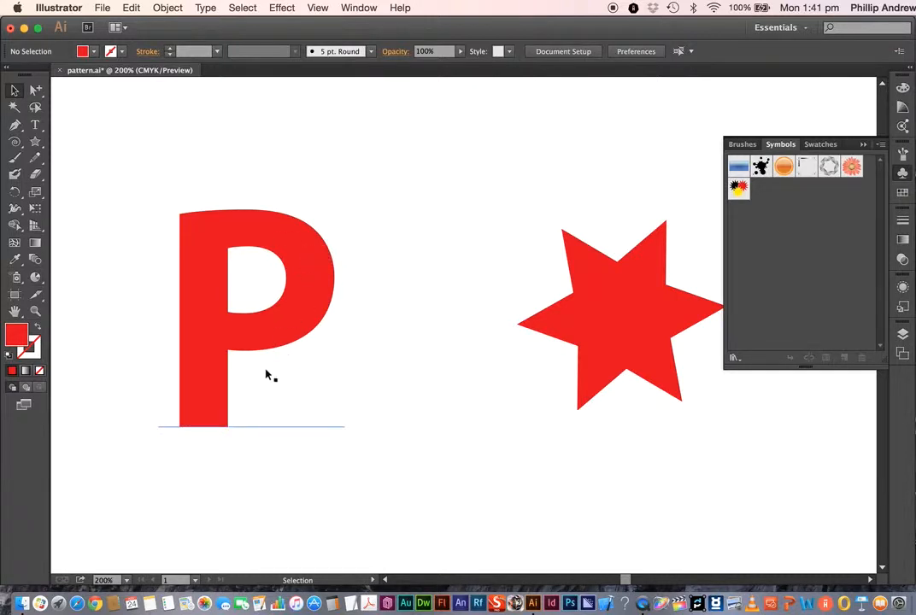
Select the letter P, examine the artwork in Outline mode, and return to the preview display.
left_click(300, 251)
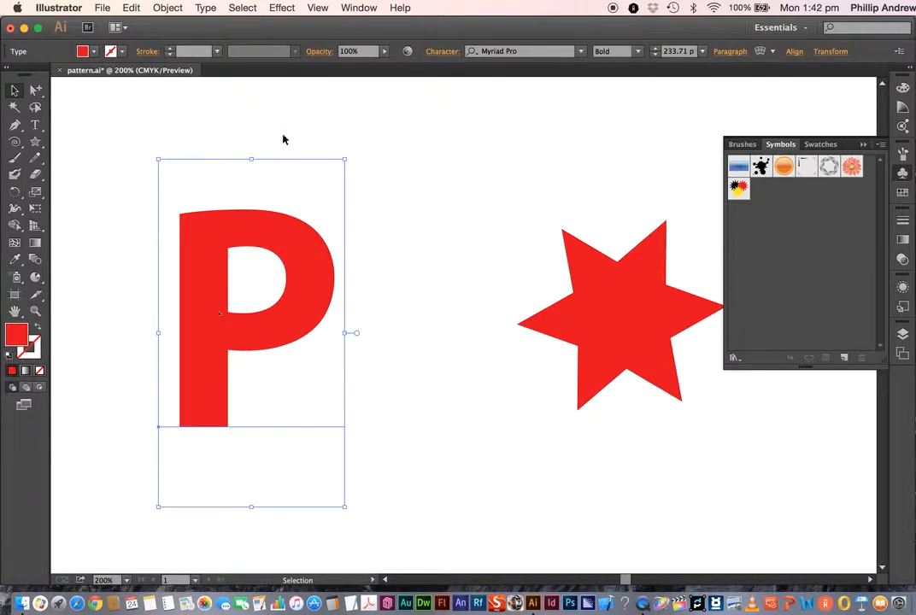
left_click(318, 7)
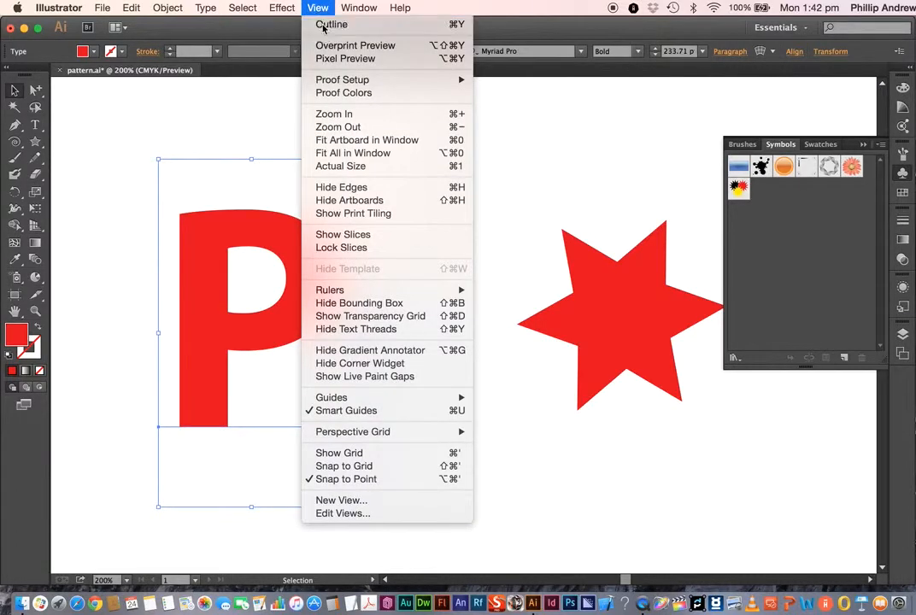
left_click(326, 24)
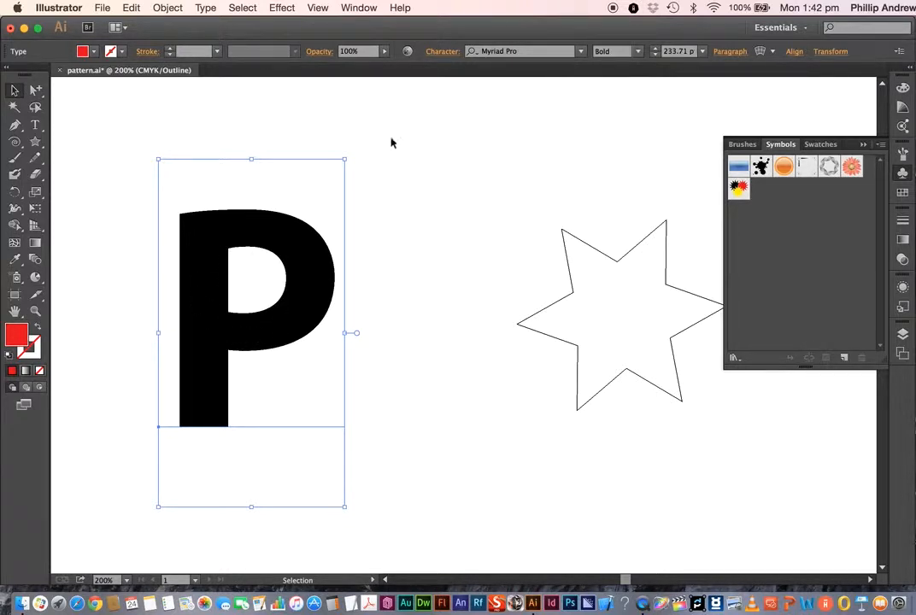
left_click(317, 8)
left_click(329, 24)
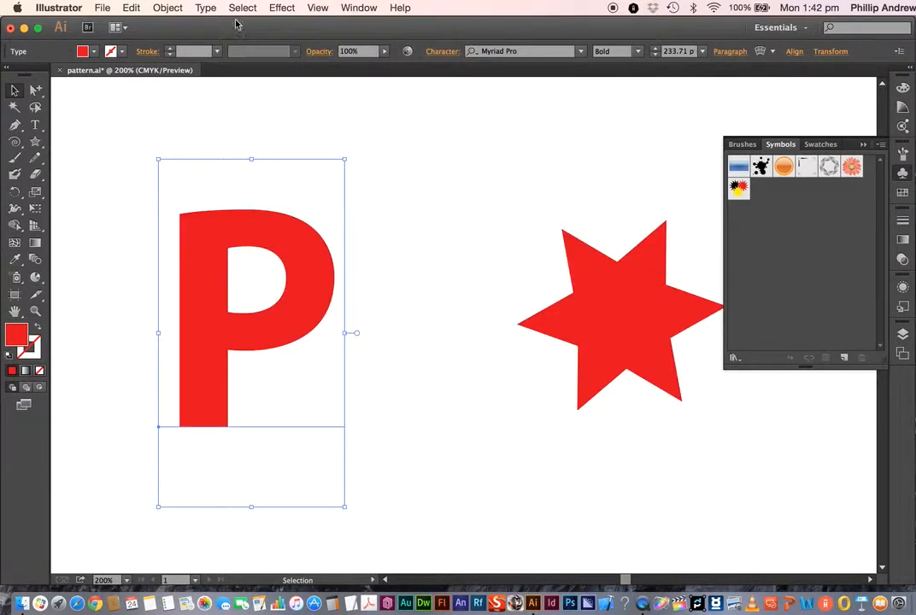
Set up a previewed 3D Revolve effect on the letter P with a revolve angle of 75°.
left_click(281, 8)
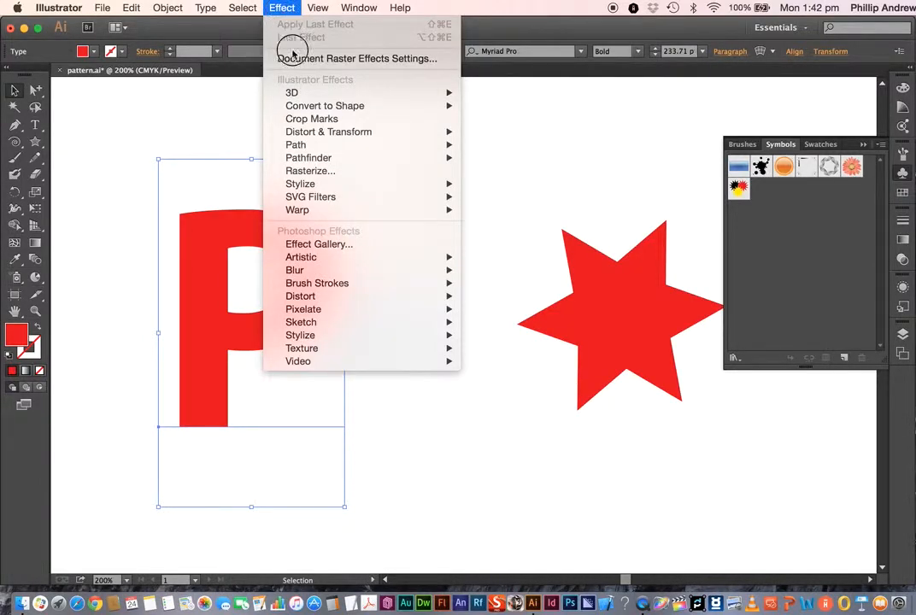
mouse_move(309, 93)
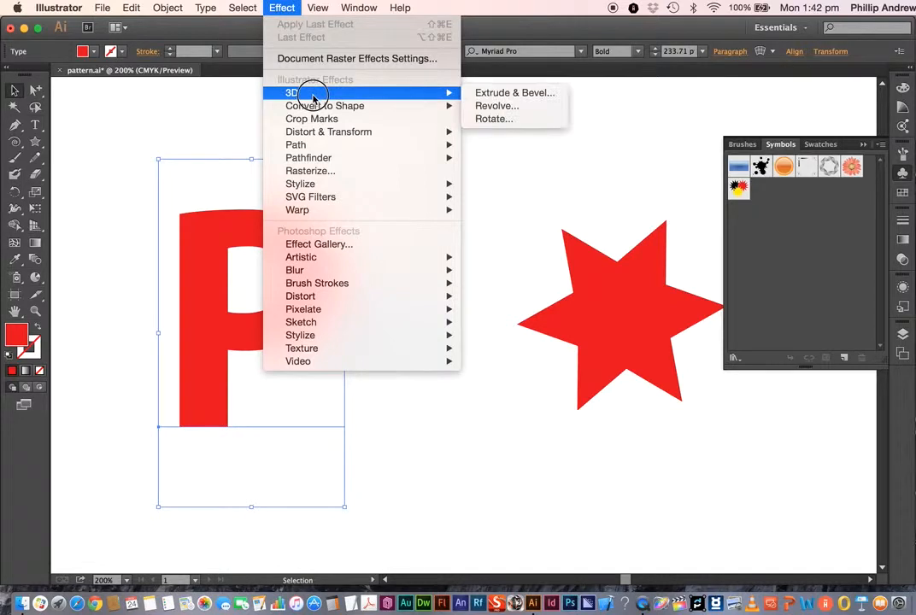
left_click(500, 104)
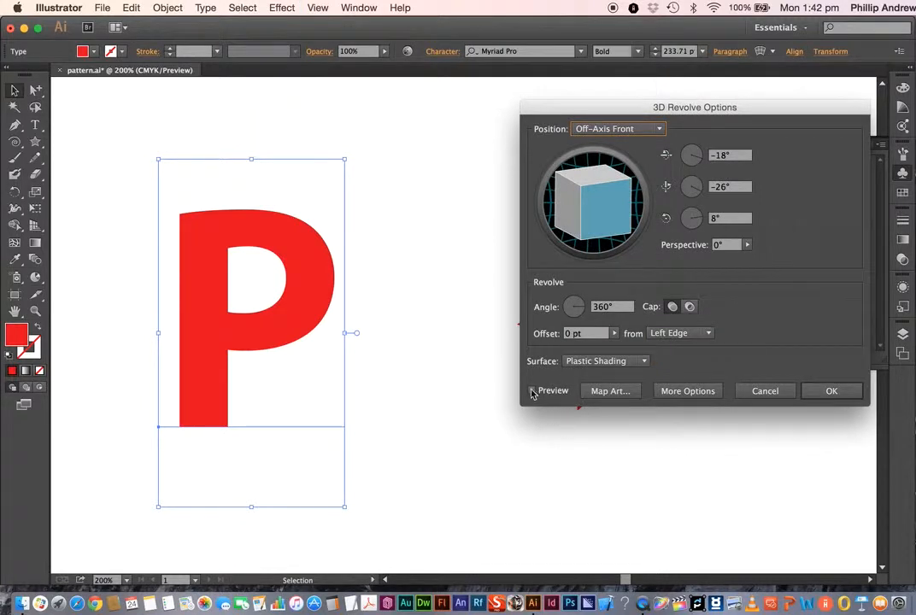
left_click(531, 391)
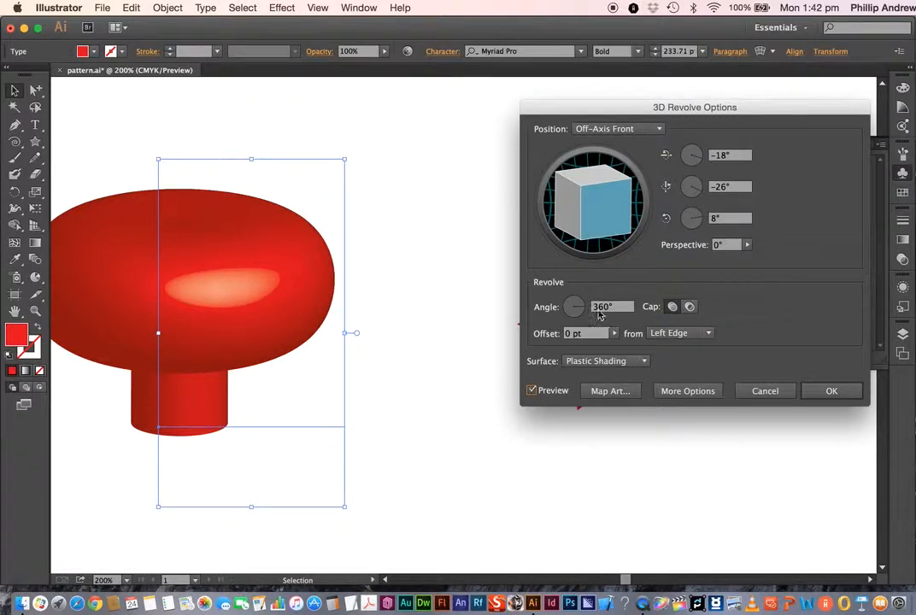
left_click_drag(584, 311, 609, 276)
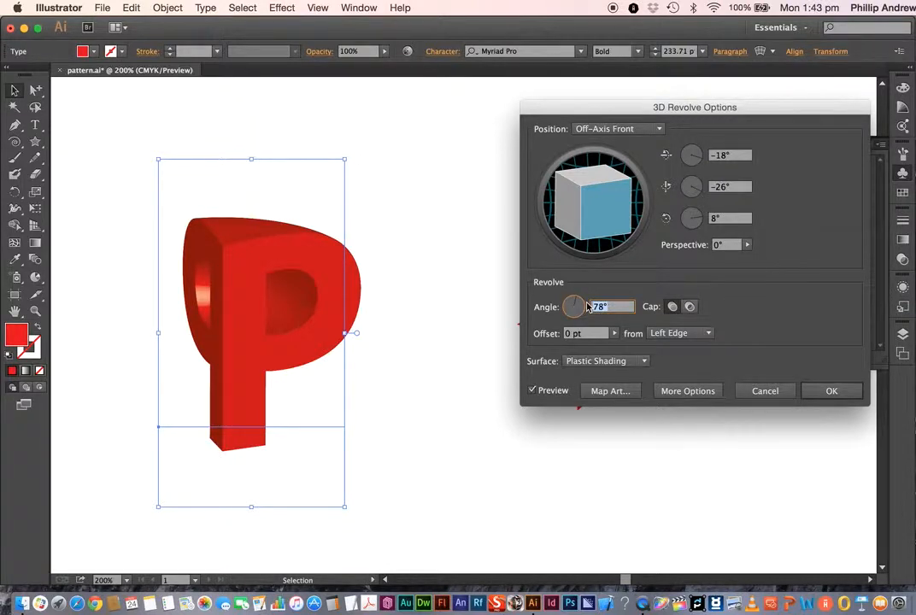
type("75")
Try the hollow cap and the Wireframe surface on the revolved P, restoring the solid cap and Plastic Shading.
left_click(689, 307)
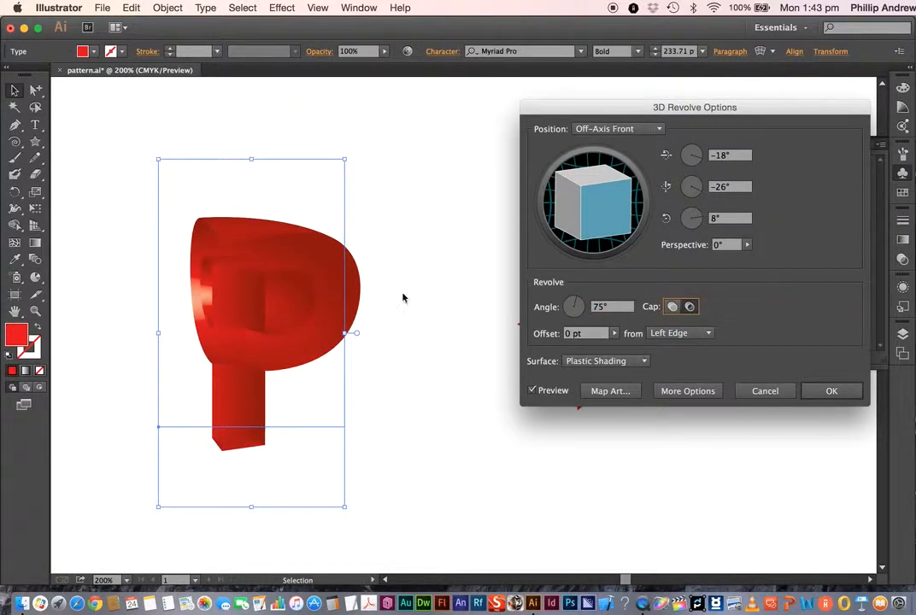
left_click(673, 307)
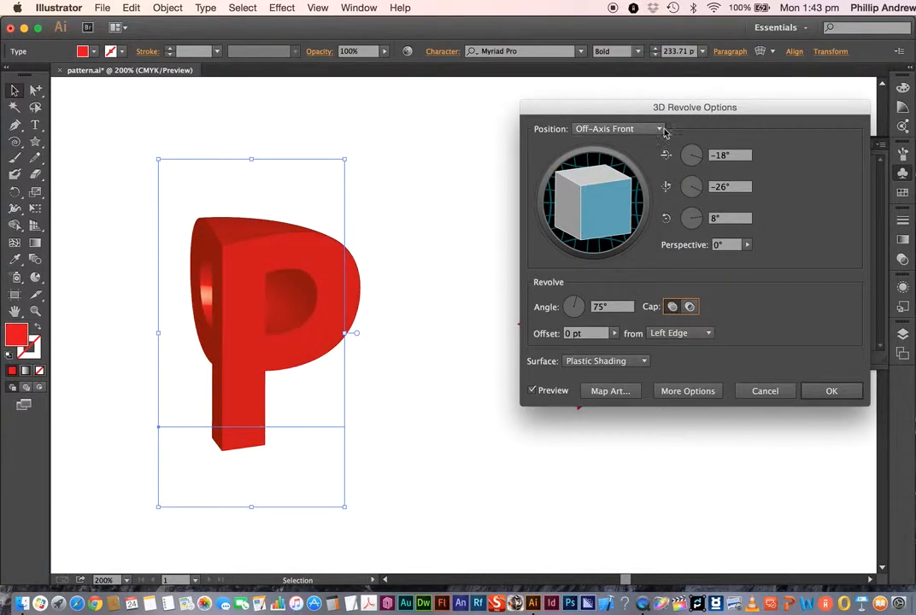
left_click_drag(650, 106, 587, 97)
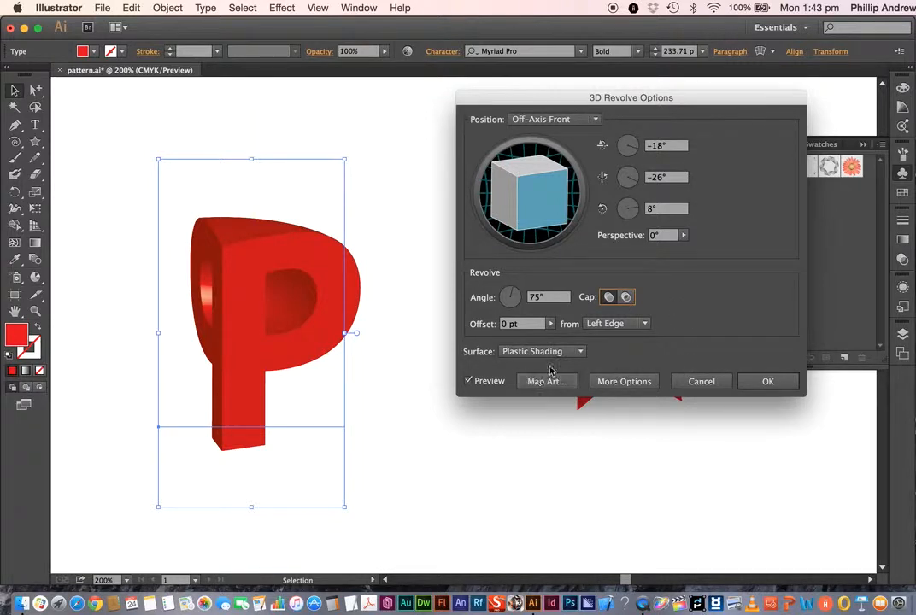
left_click(578, 351)
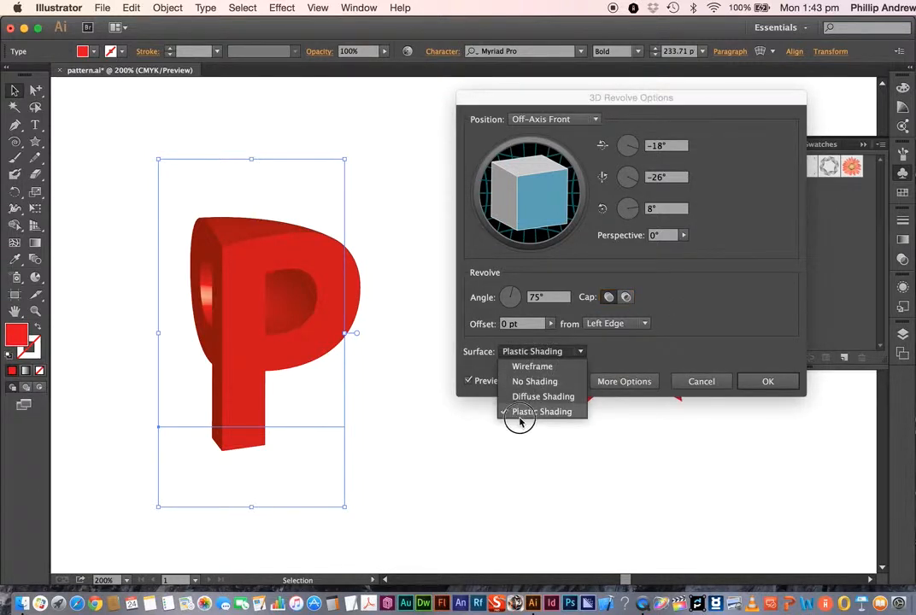
left_click(529, 367)
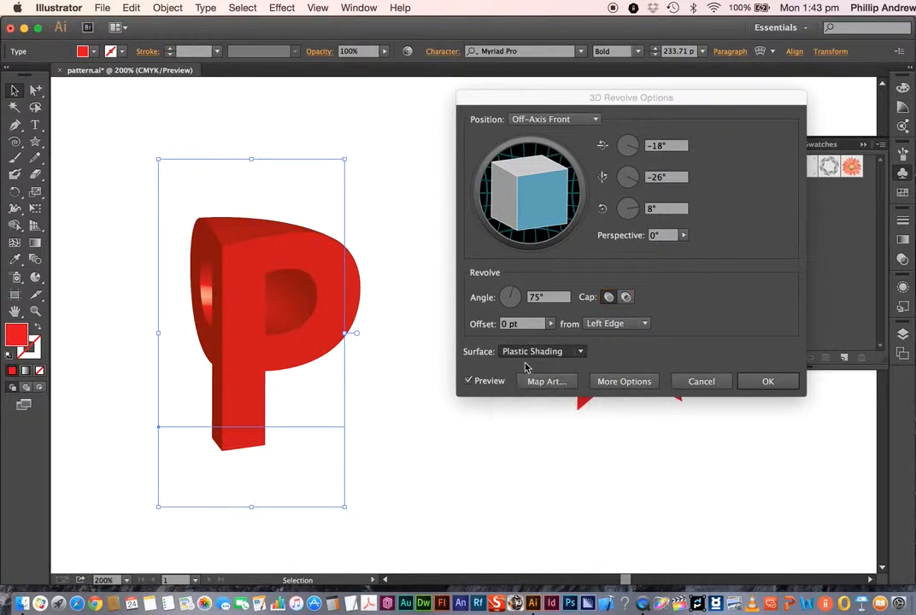
left_click(578, 357)
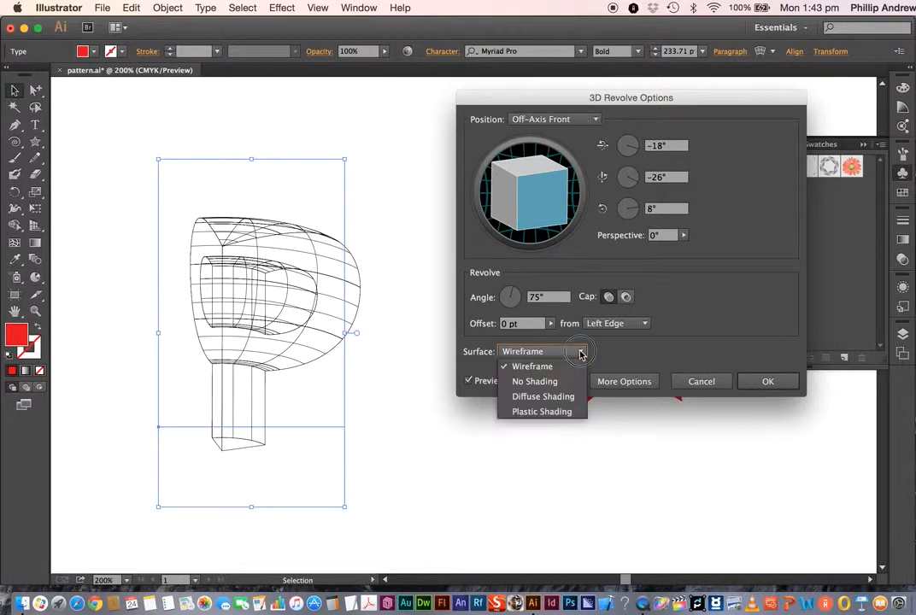
left_click(555, 412)
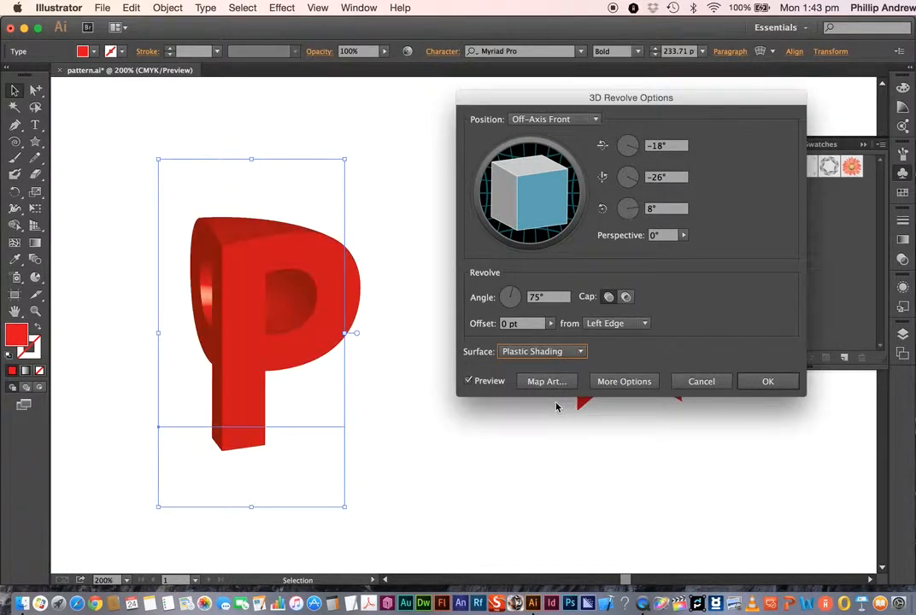
Reveal the advanced shading settings, shift the light slightly toward the sphere's centre, and add a second light.
left_click(621, 384)
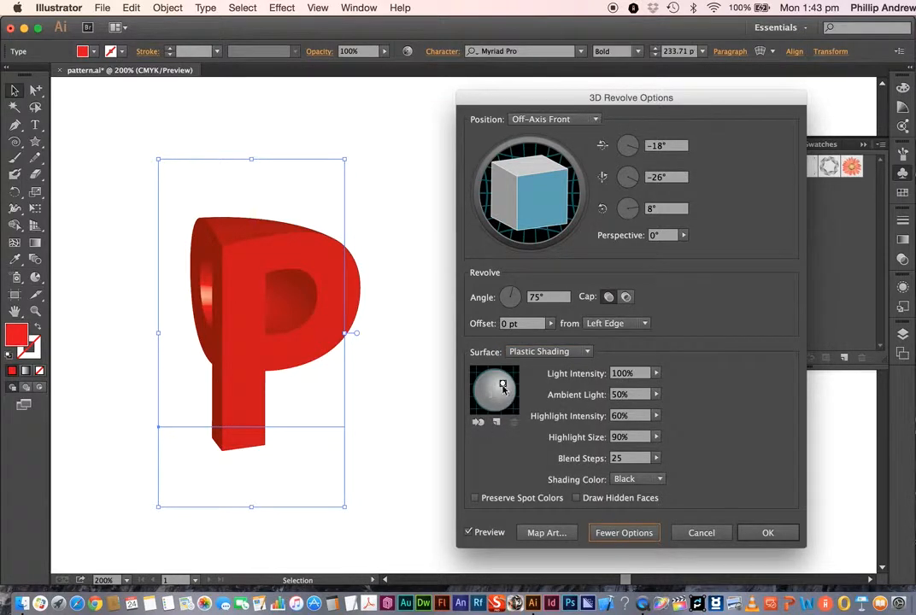
left_click_drag(504, 386, 506, 384)
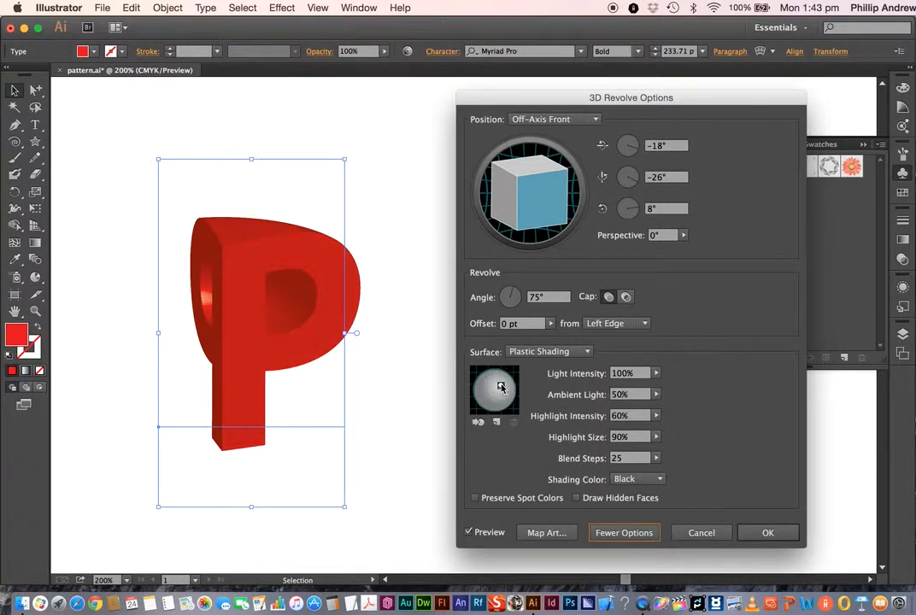
left_click(496, 422)
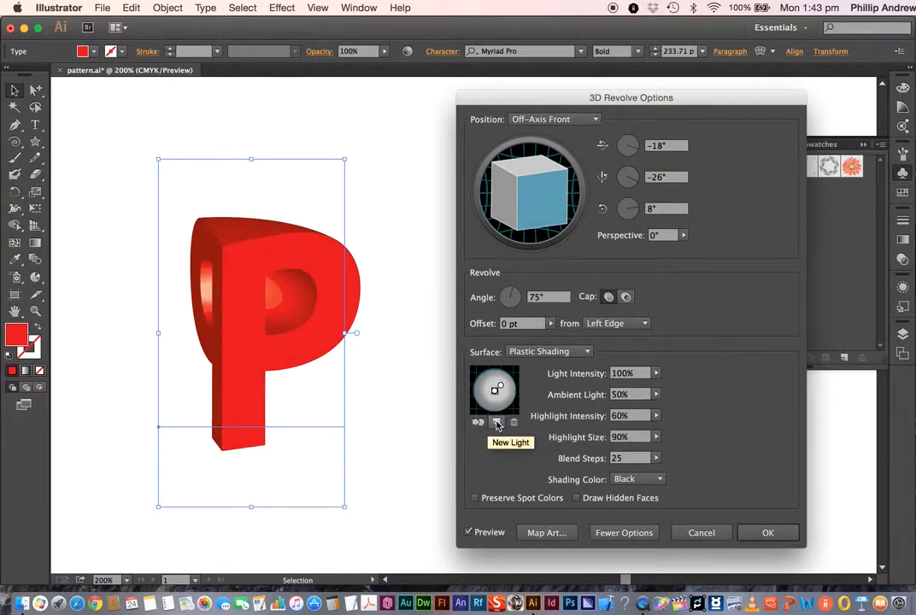
Add a third light, place it at the lower-left edge of the shading sphere, and send it behind the object.
left_click(496, 423)
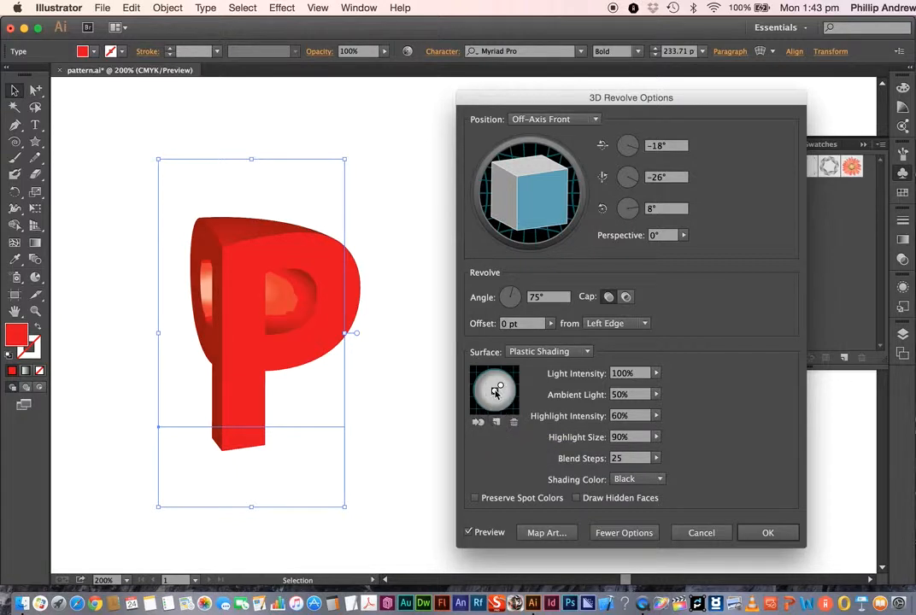
left_click_drag(495, 390, 477, 402)
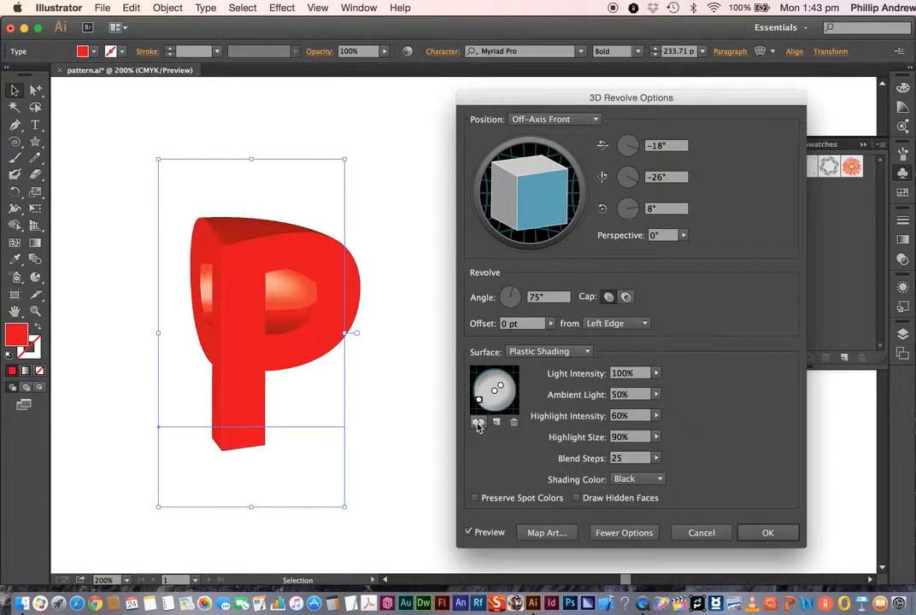
left_click(478, 422)
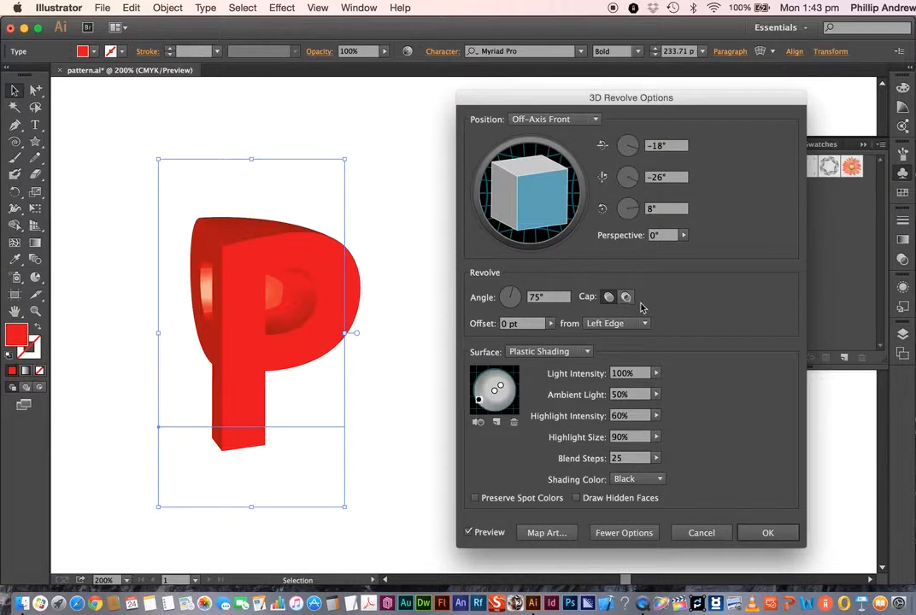
Open Map Art for the revolved P and examine each of its ten surfaces, cycling back to the first.
left_click(541, 533)
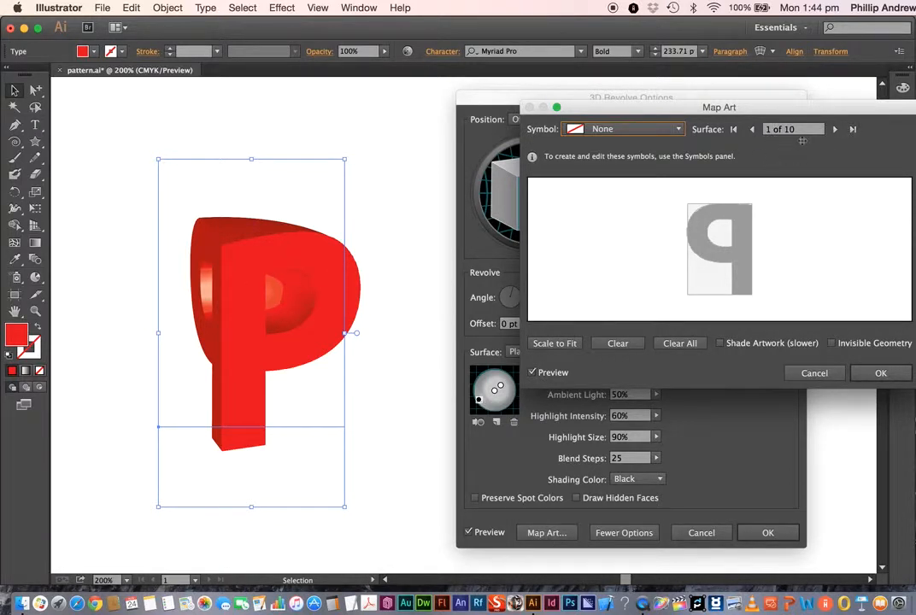
left_click(835, 129)
left_click(835, 129)
left_click(835, 129)
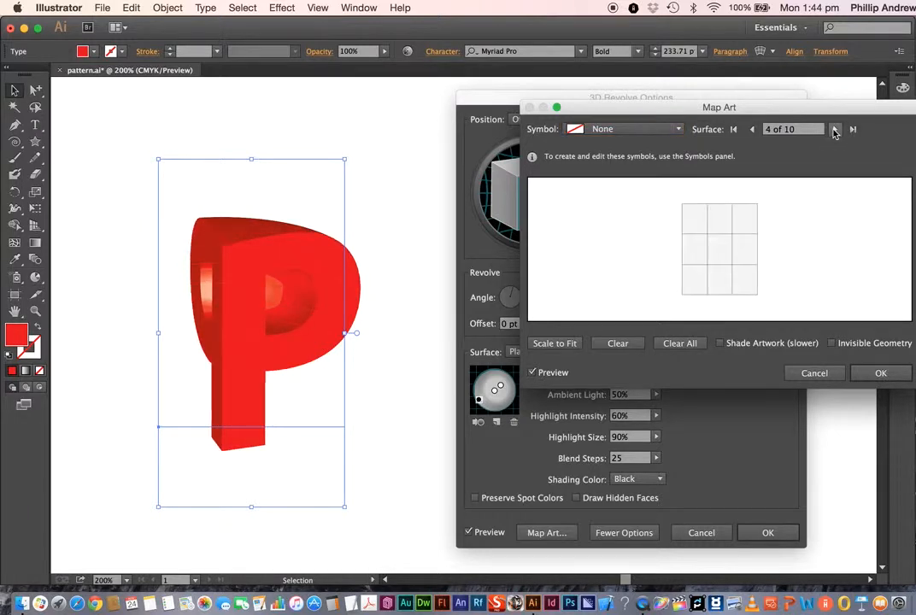
left_click(835, 130)
left_click(835, 129)
left_click(835, 129)
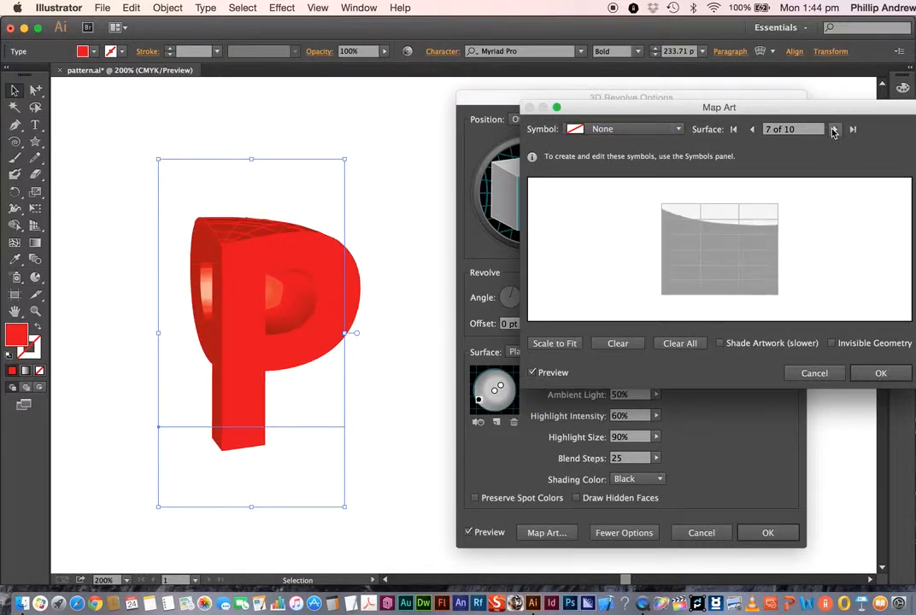
left_click(834, 129)
left_click(834, 129)
left_click(833, 129)
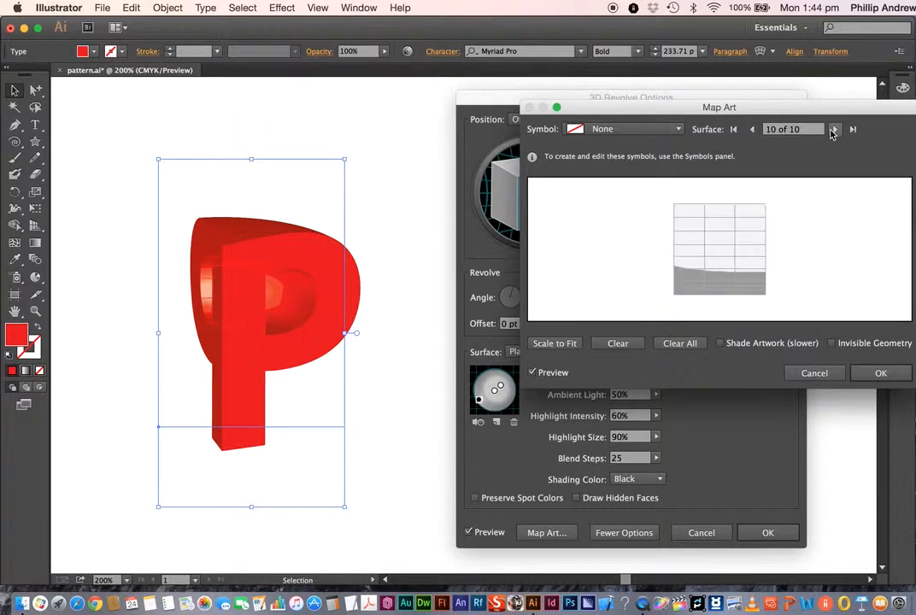
left_click(833, 129)
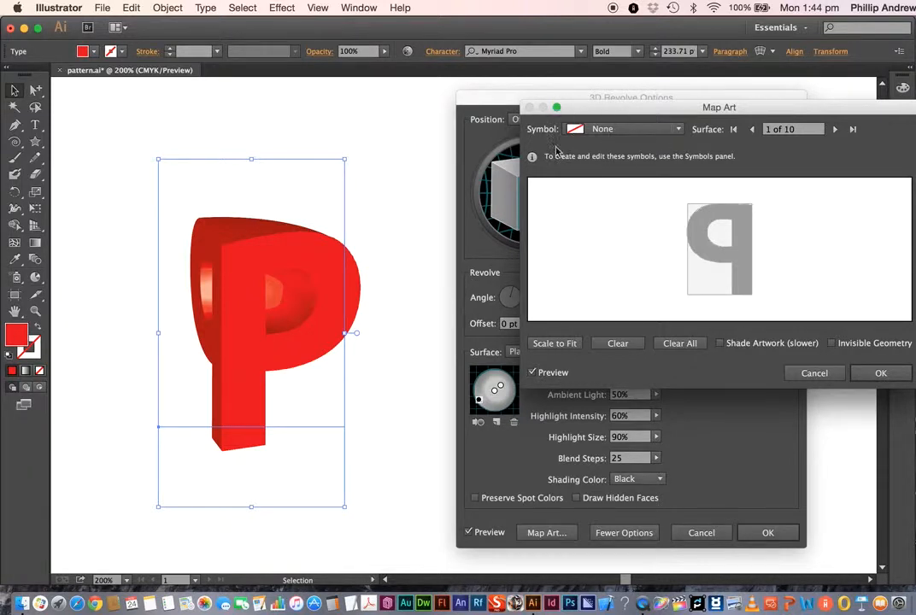
Map the star symbol onto surface 1, stretched over the P's full face and slightly past its stem side, and apply the effect.
left_click(676, 129)
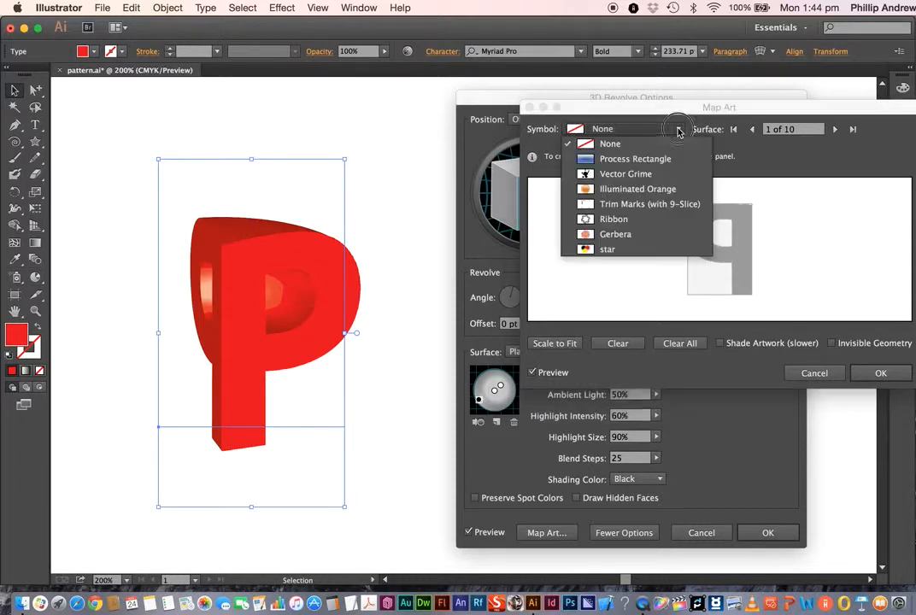
left_click(607, 249)
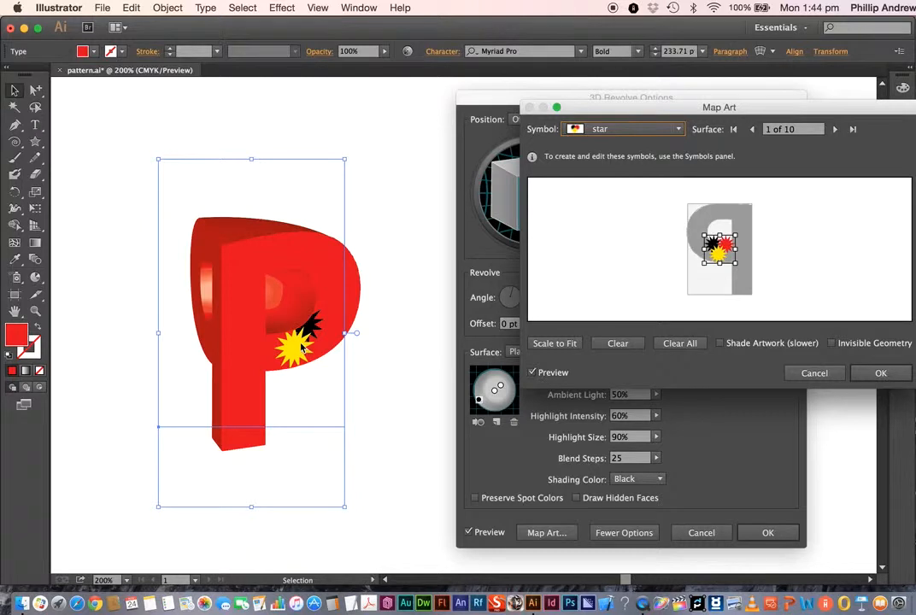
left_click_drag(719, 234, 719, 211)
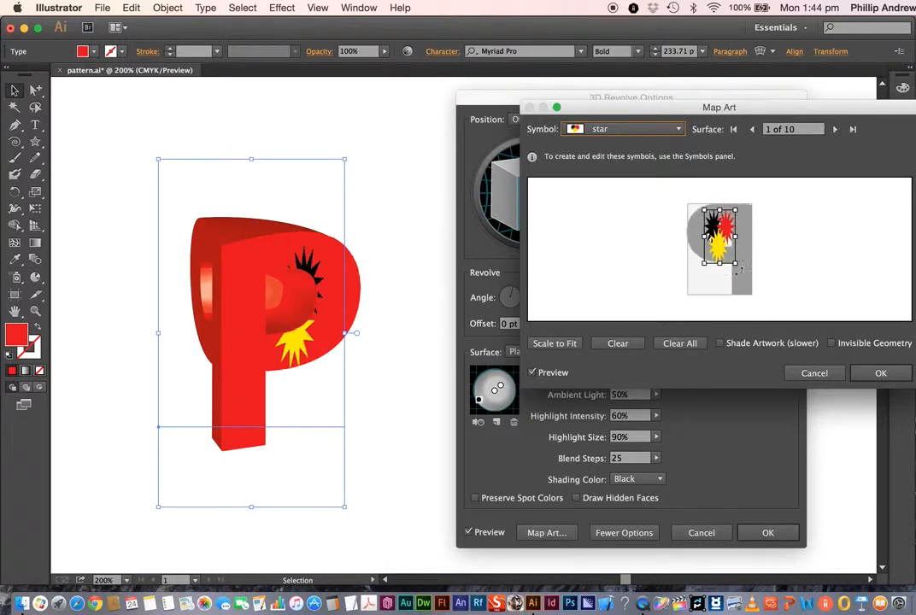
left_click_drag(719, 266, 719, 294)
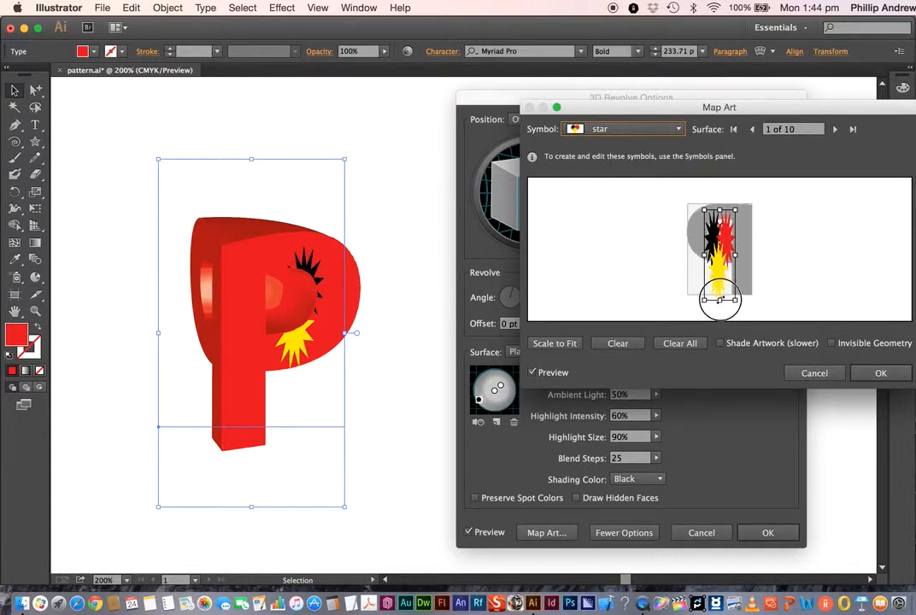
left_click_drag(737, 253, 688, 248)
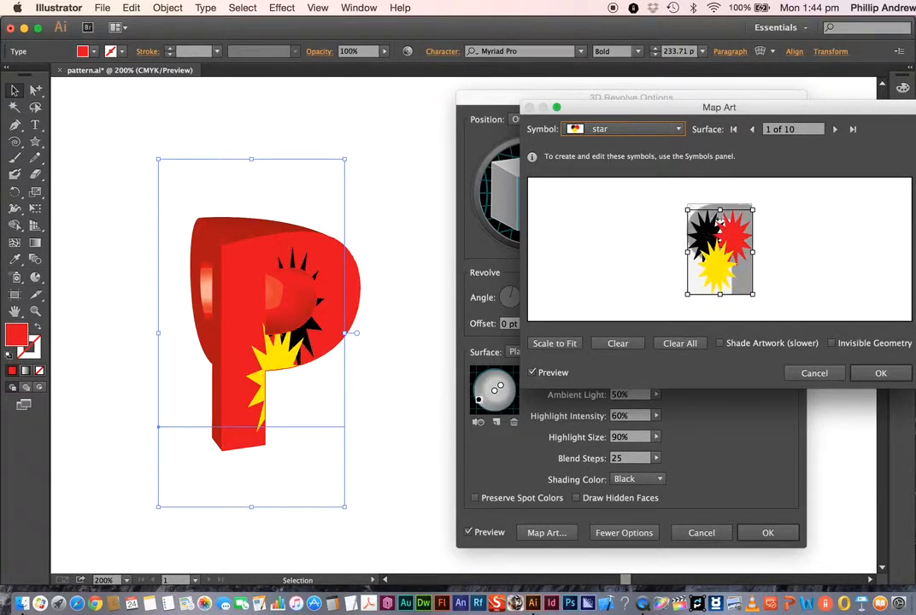
left_click_drag(719, 205, 722, 203)
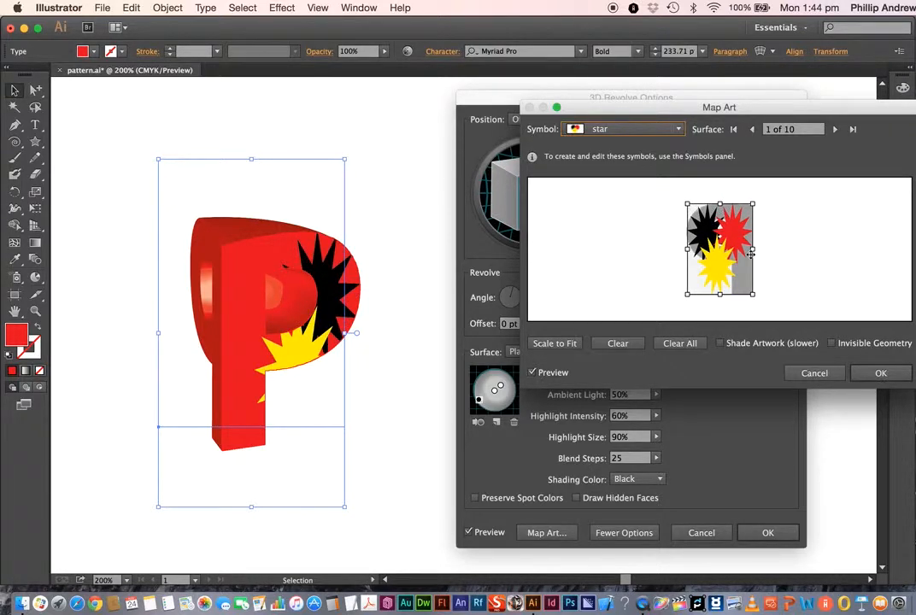
left_click_drag(757, 251, 770, 249)
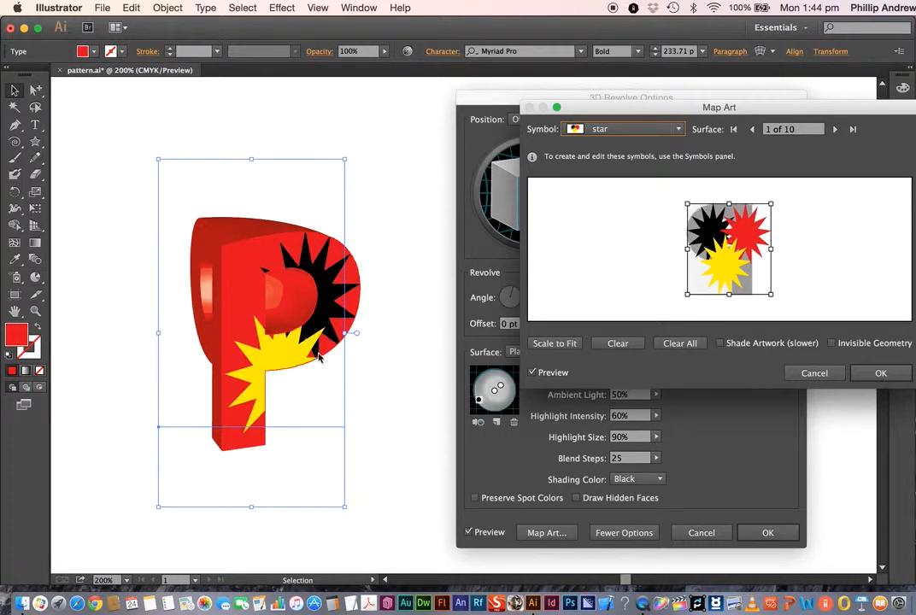
left_click(879, 373)
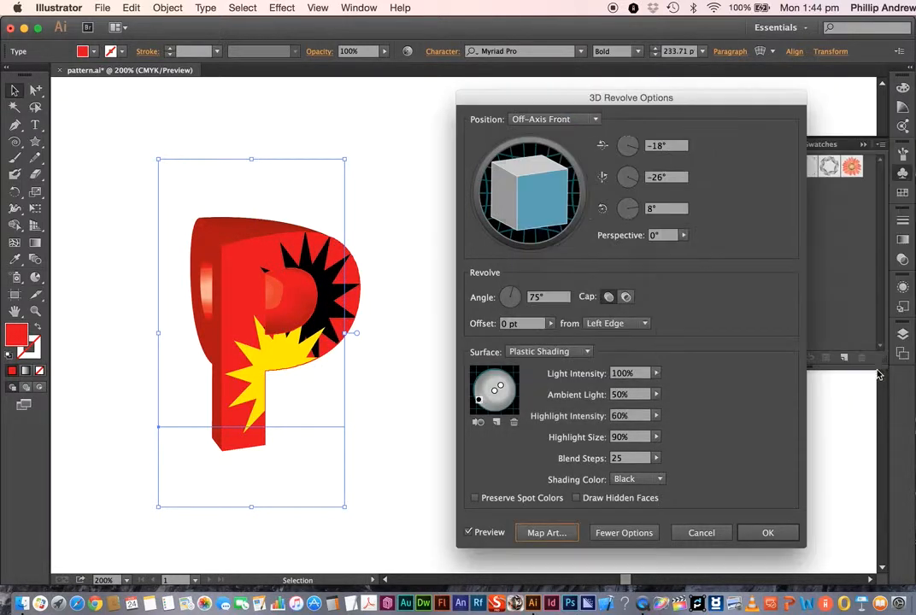
left_click(767, 534)
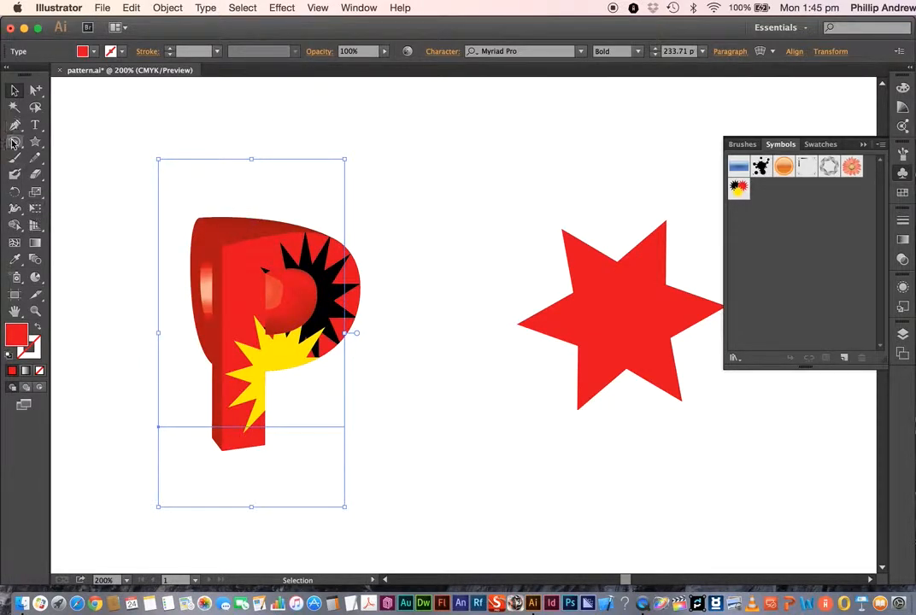
Replace the letter P in the 3D text with an F and deselect it.
left_click(35, 125)
double_click(221, 295)
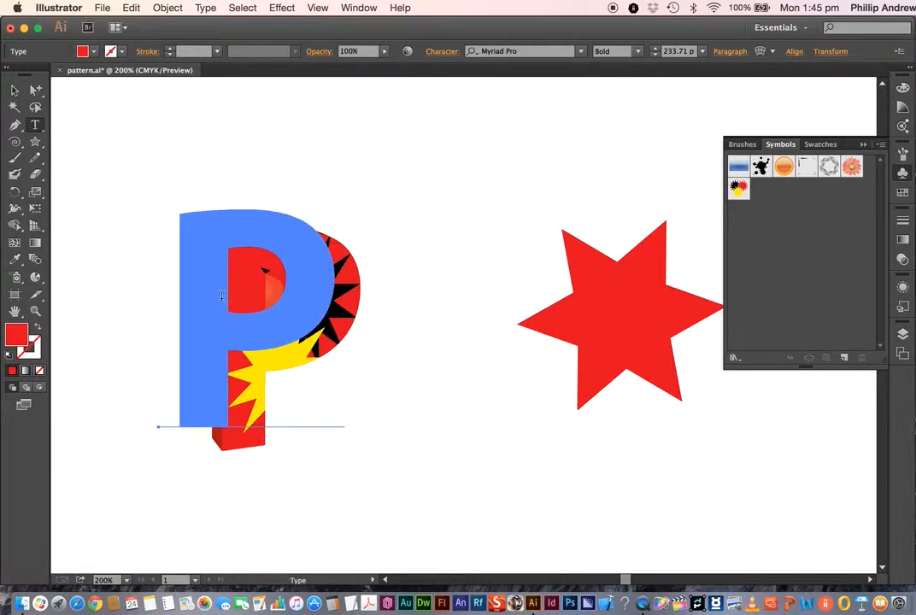
left_click_drag(193, 293, 310, 294)
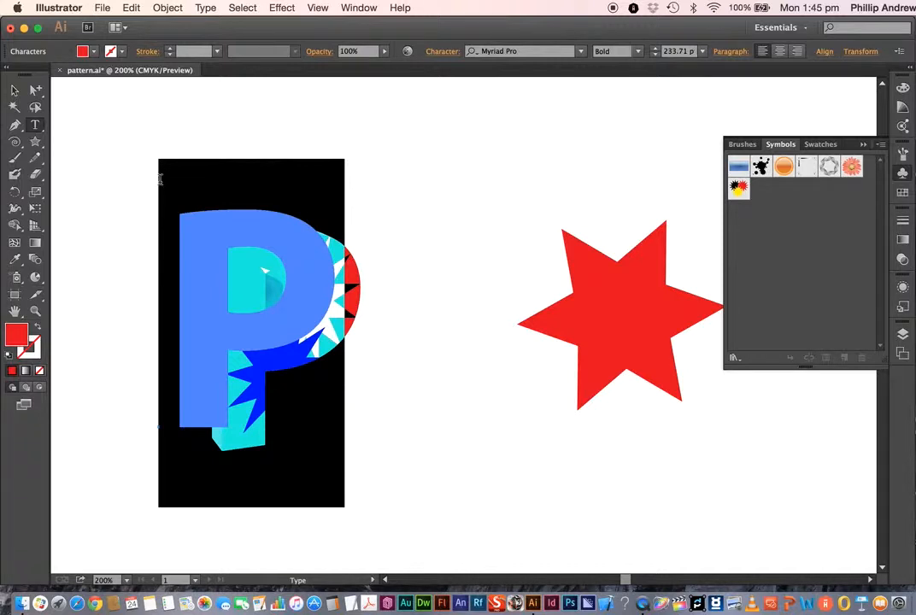
type("F")
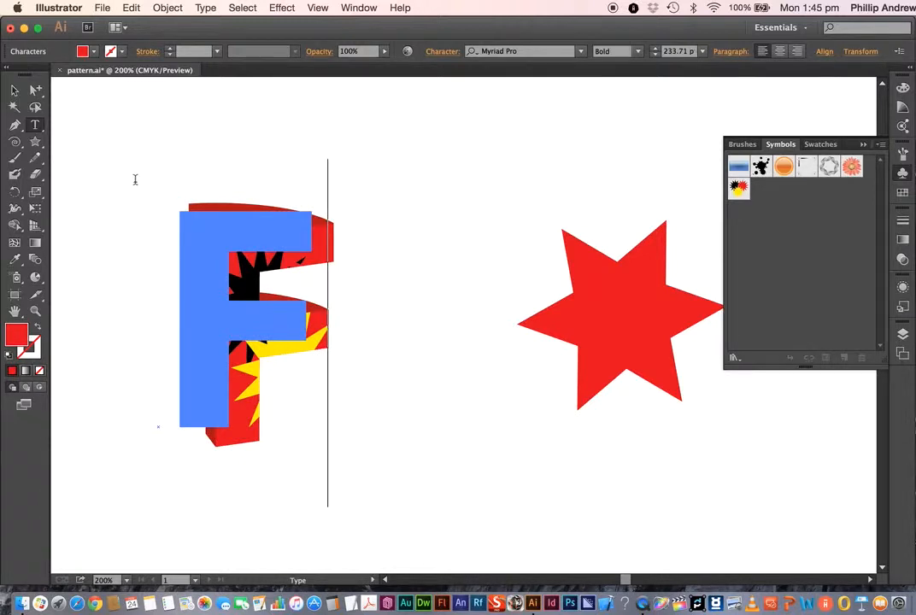
left_click(13, 89)
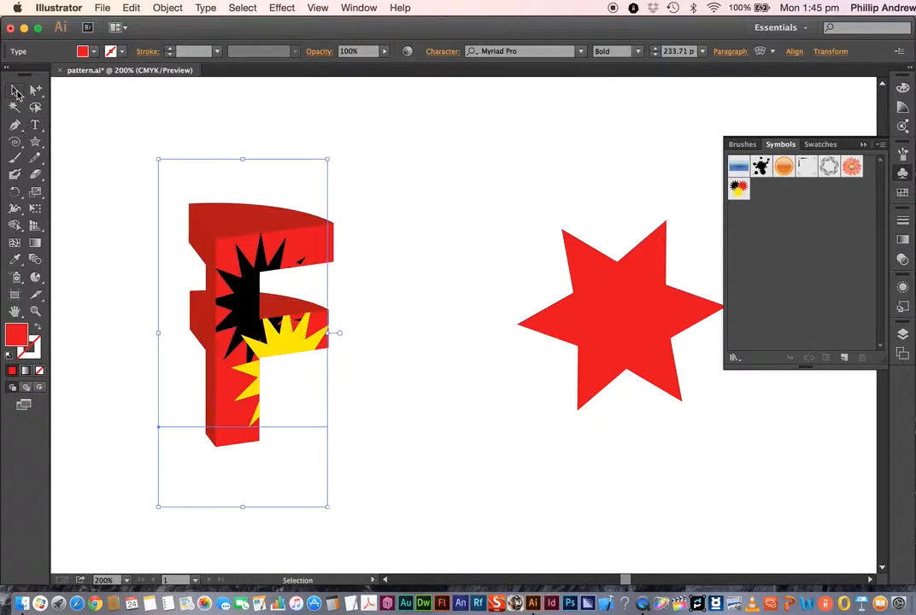
left_click(428, 162)
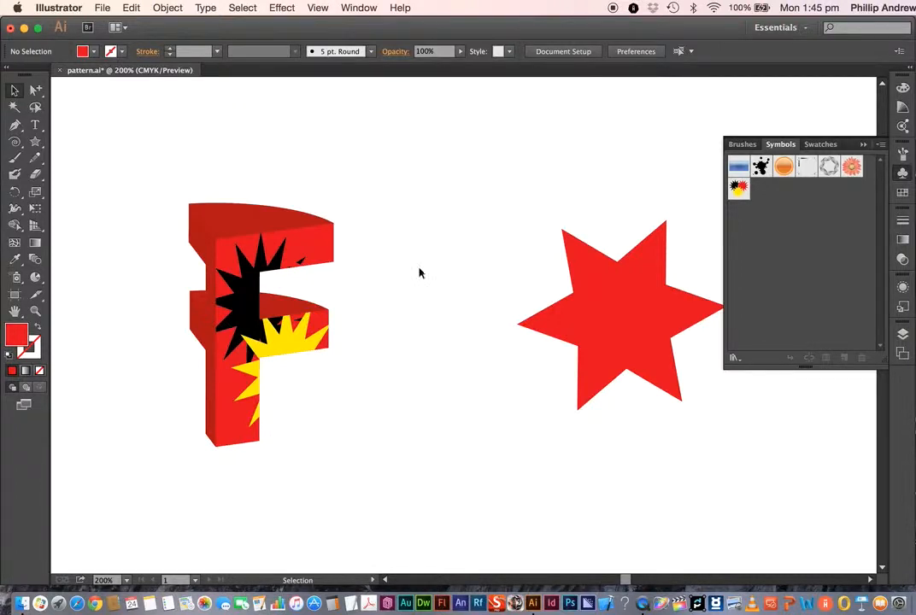
Set up a previewed 3D Extrude & Bevel effect on the red six-pointed star, keeping the star uncovered by the dialog.
left_click(628, 318)
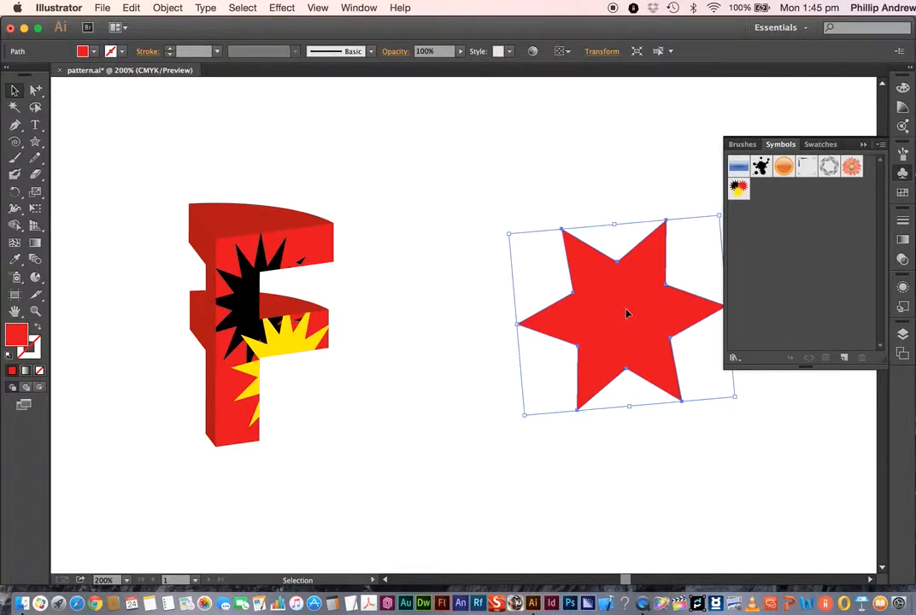
left_click(282, 9)
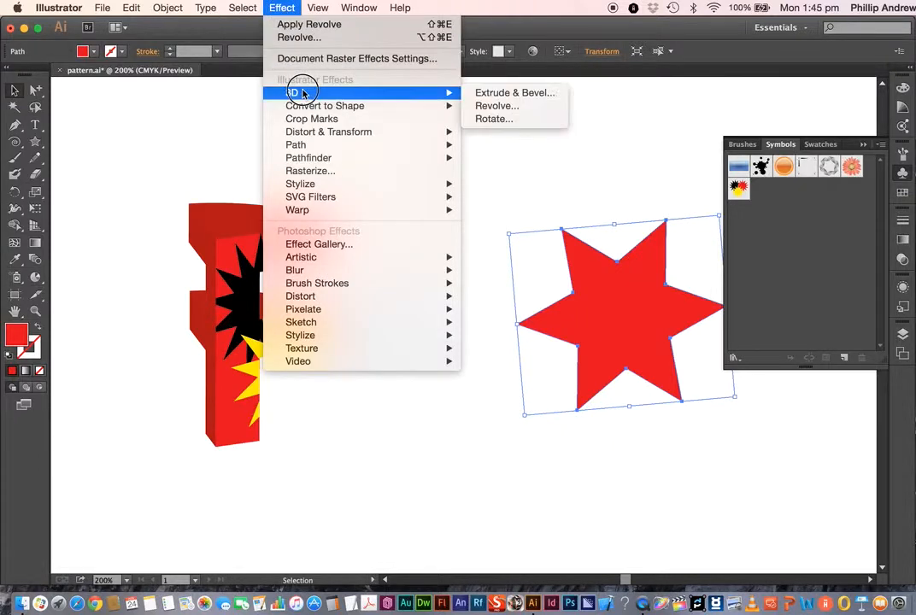
mouse_move(458, 94)
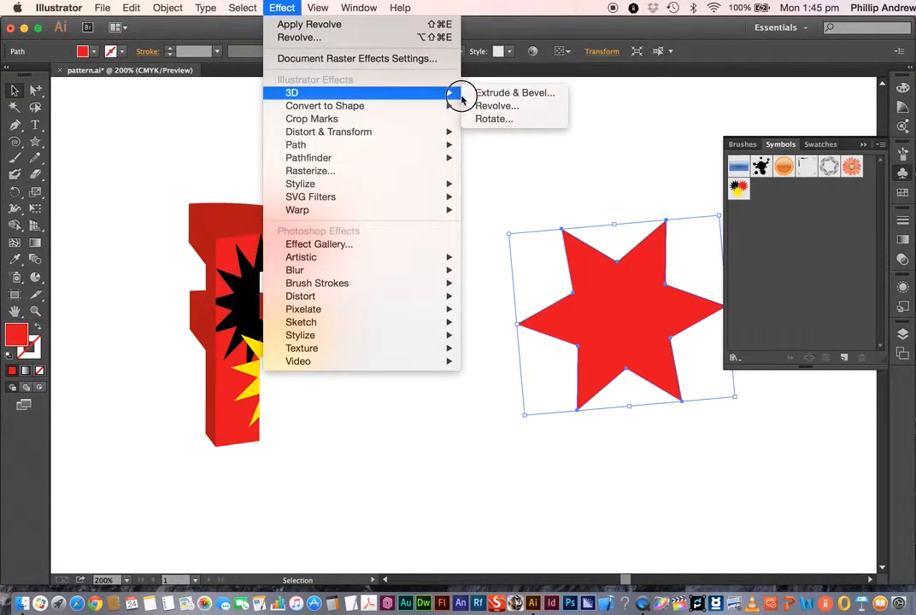
left_click(511, 95)
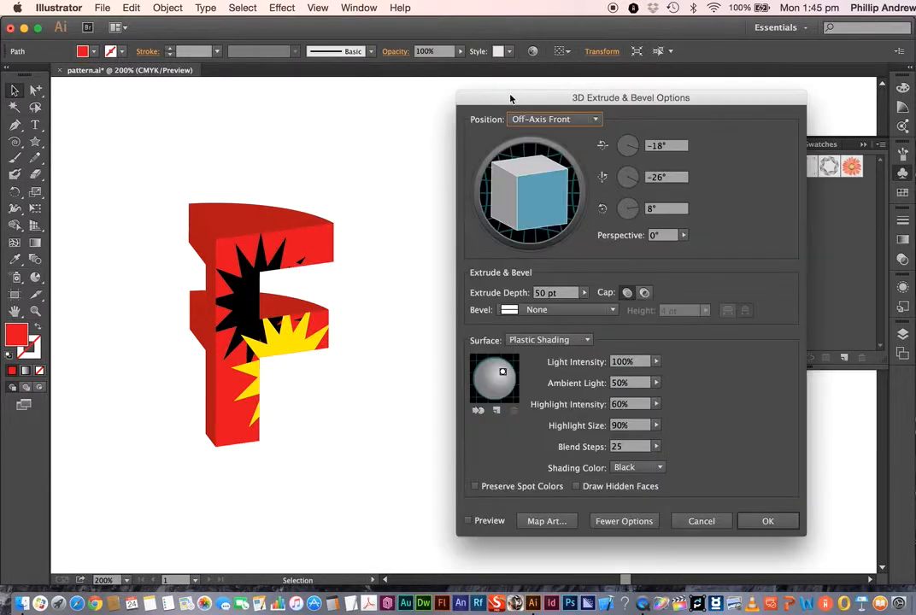
left_click(468, 520)
left_click_drag(522, 90, 261, 94)
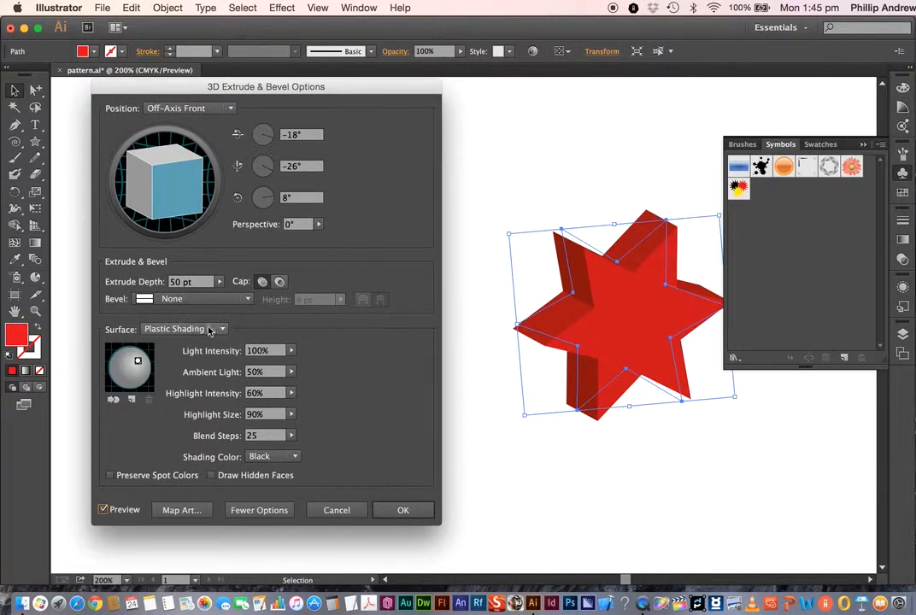
Try the hollow cap on the extruded star, restore the solid cap, and try the Jaggy bevel.
left_click(280, 282)
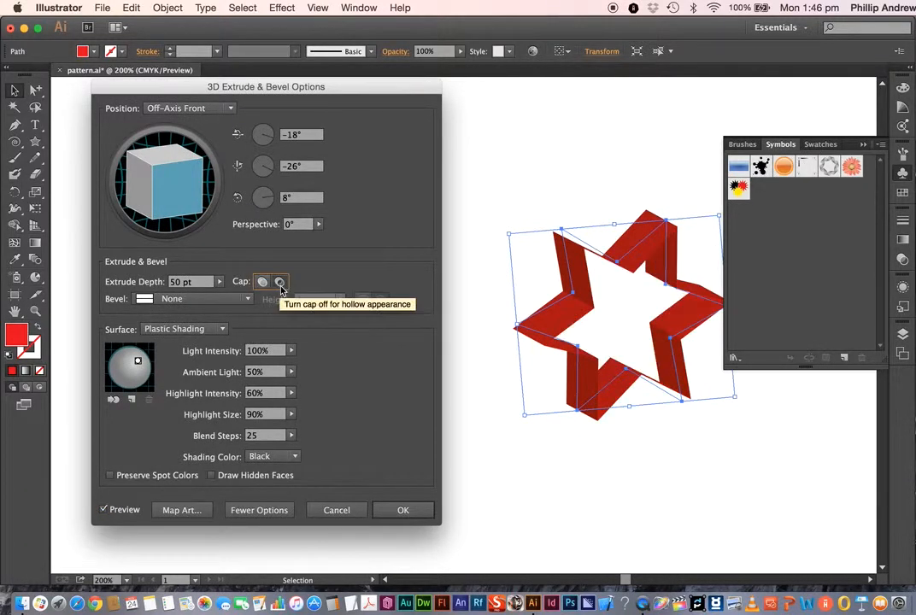
left_click(262, 282)
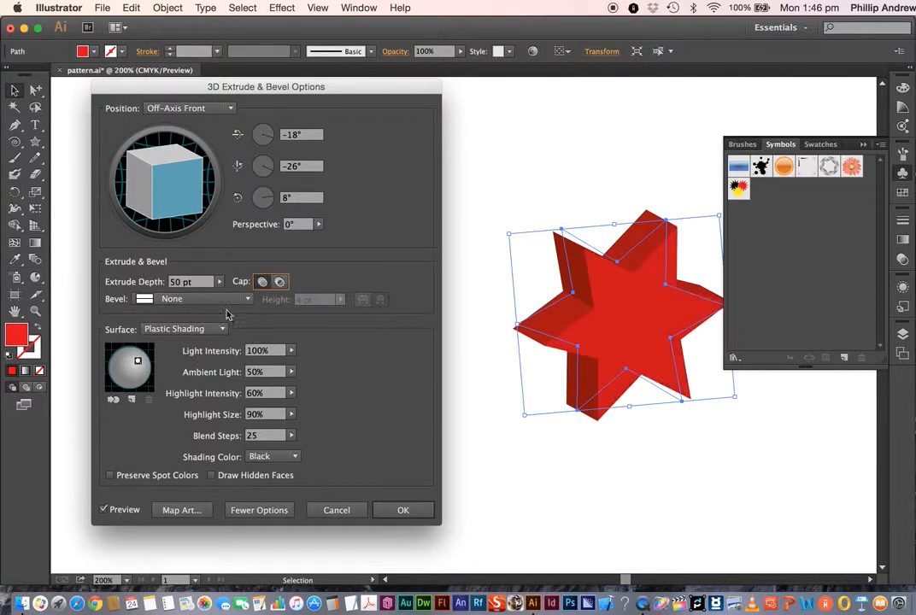
left_click(247, 301)
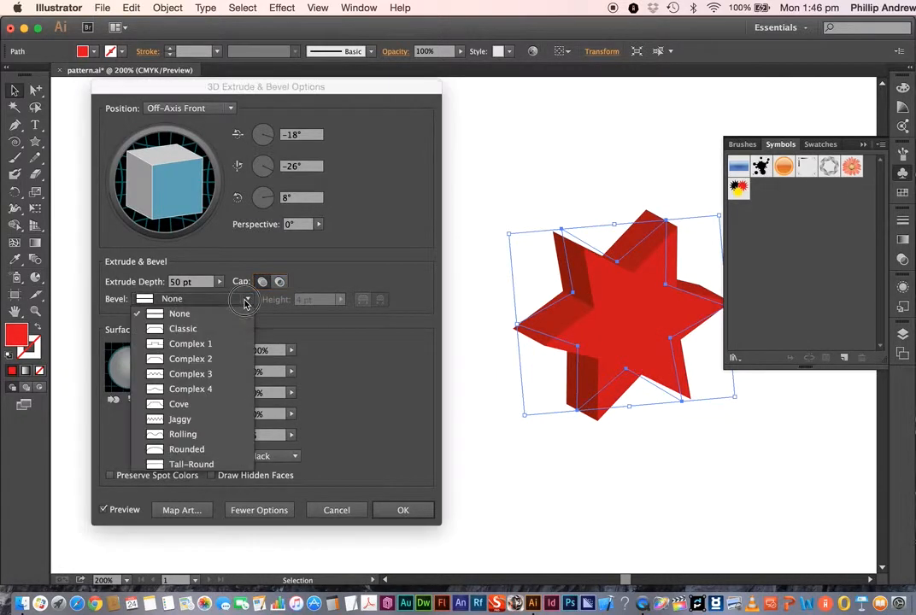
left_click(200, 417)
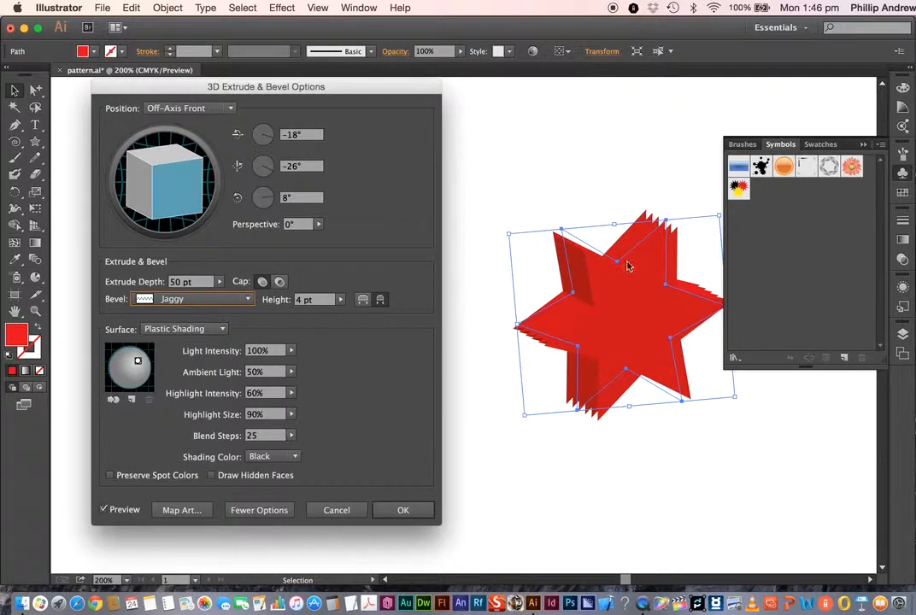
Give the extruded star a Classic bevel with a height of 9 pt.
left_click(241, 299)
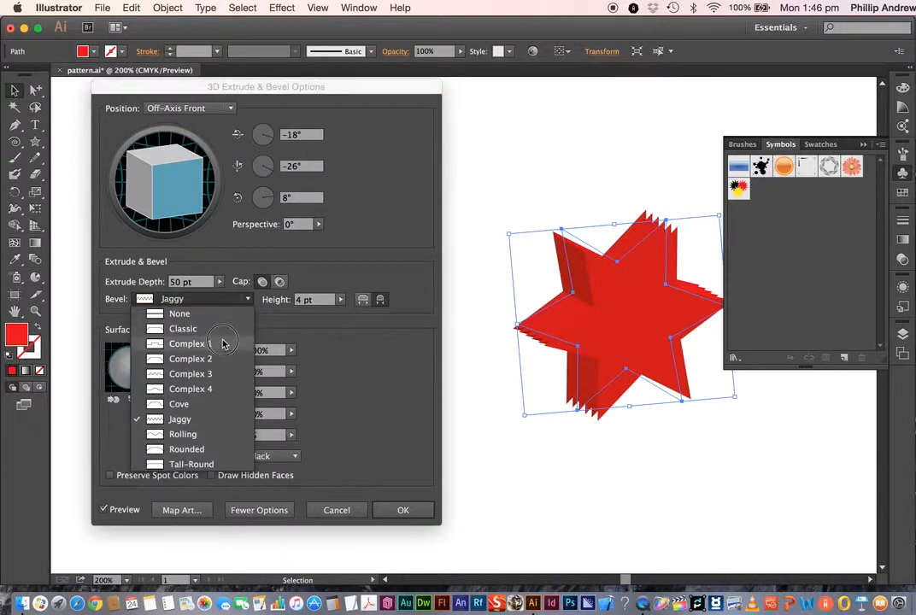
left_click(219, 332)
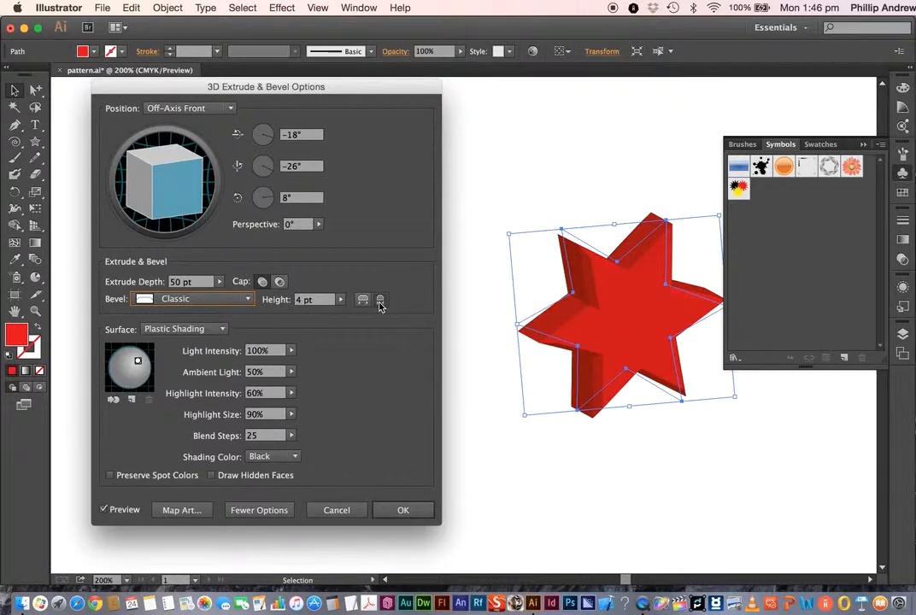
left_click(340, 300)
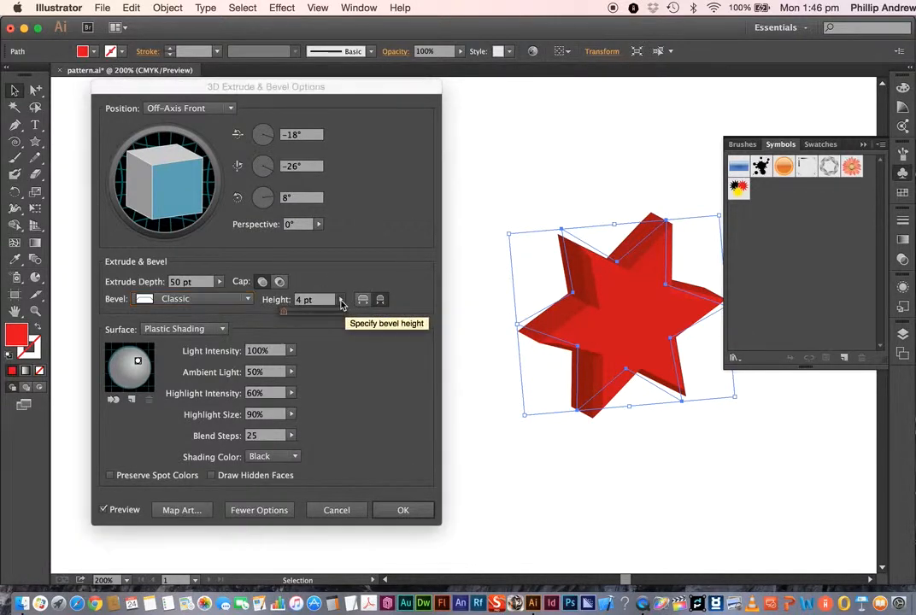
left_click_drag(287, 313, 285, 315)
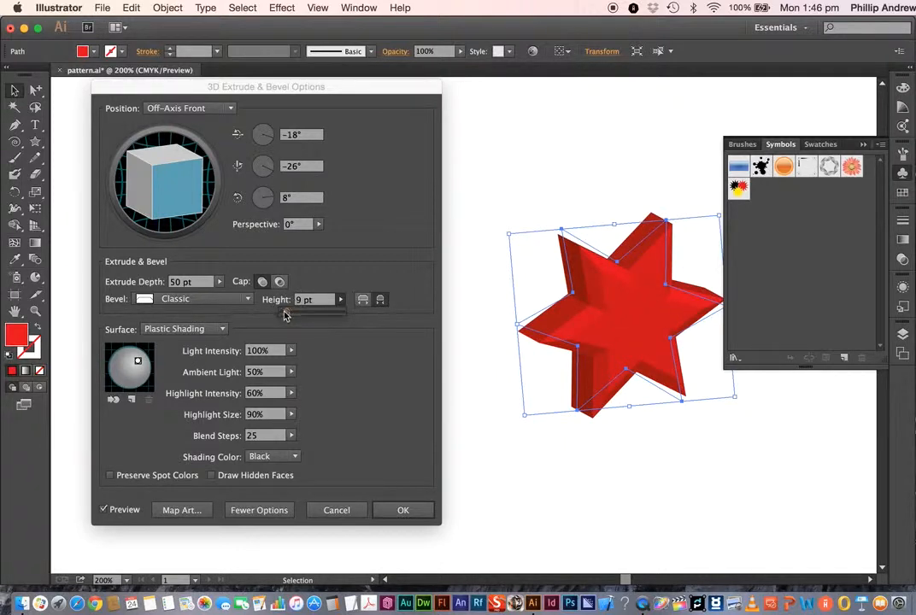
Add a second light at the lower-left edge of the star's shading sphere and send it behind the object.
left_click(113, 400)
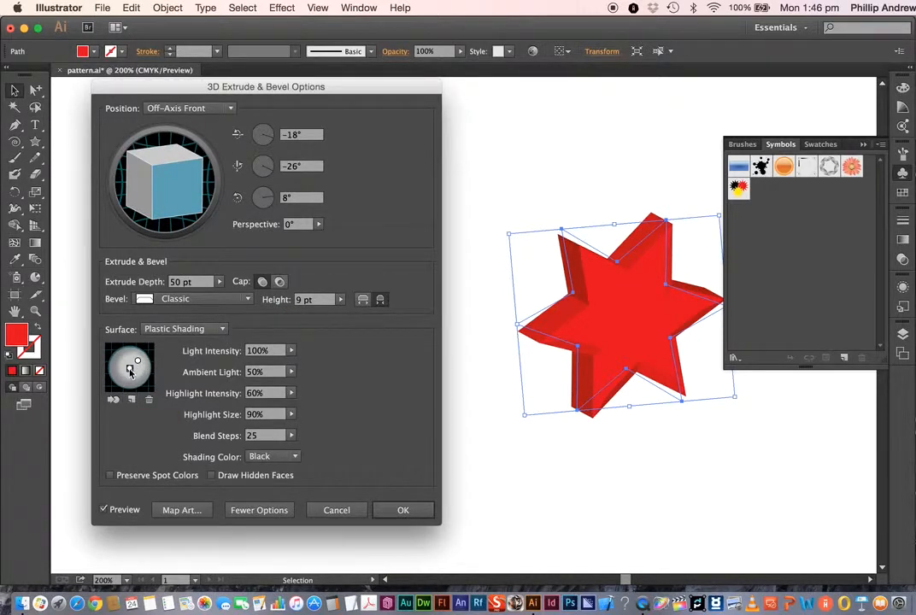
left_click_drag(130, 371, 115, 381)
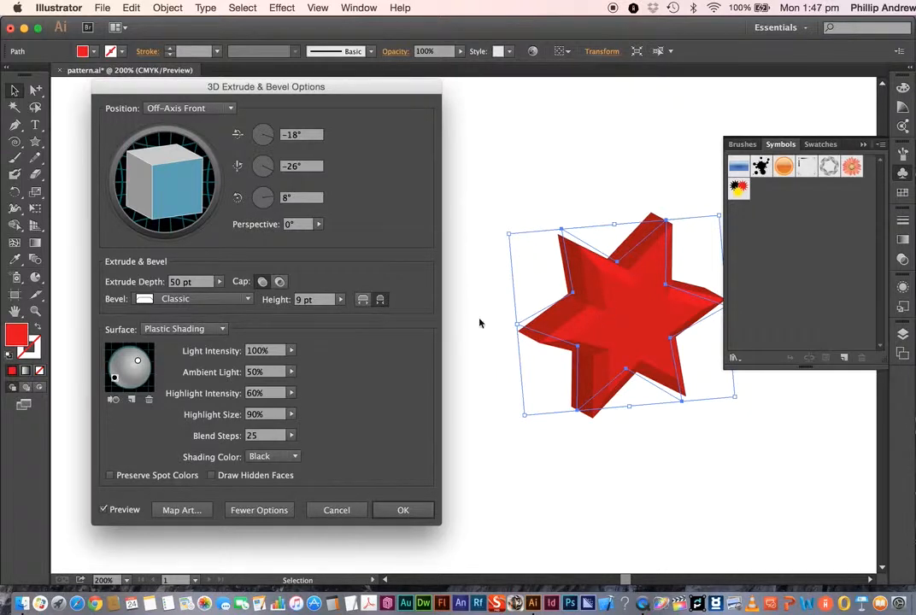
Map the Vector Grime symbol onto surface 1 of 38 of the extruded star, keeping the star uncovered by the dialogs.
left_click(182, 510)
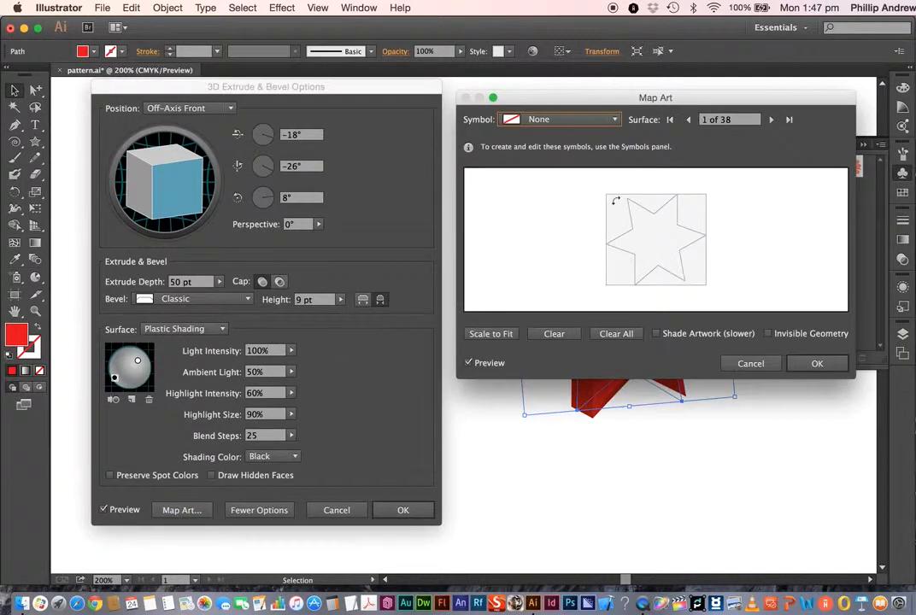
left_click(556, 120)
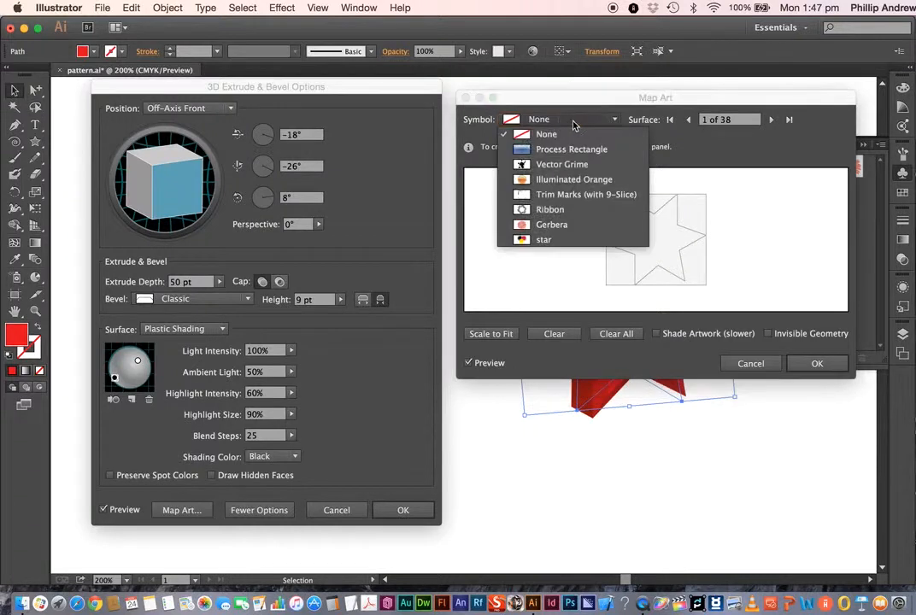
left_click(551, 166)
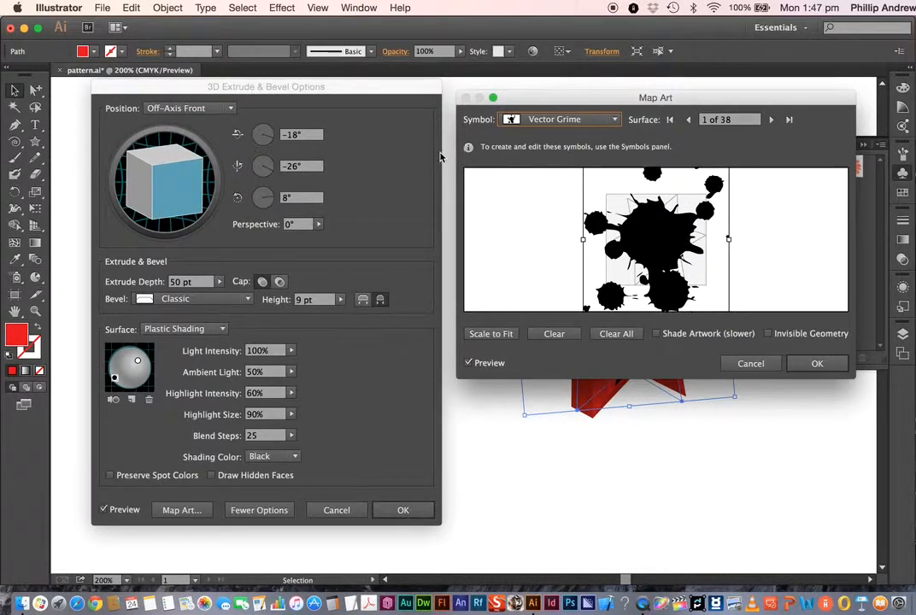
left_click_drag(376, 89, 355, 125)
left_click_drag(539, 101, 206, 162)
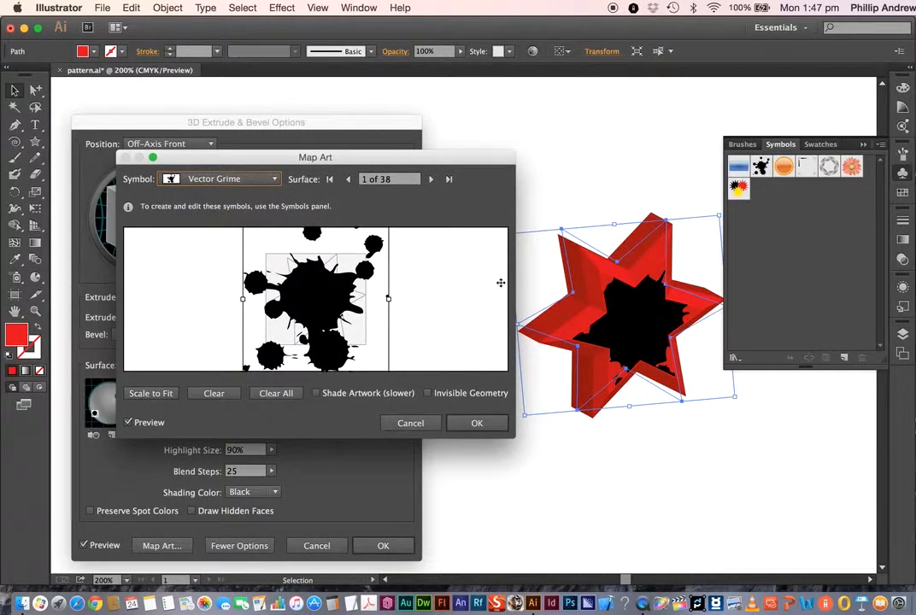
Shrink the mapped splatter to fit within the star's front face, centre it, and apply the mapping and 3D effect.
left_click_drag(389, 299, 358, 298)
left_click_drag(244, 296, 277, 299)
left_click_drag(314, 235, 311, 291)
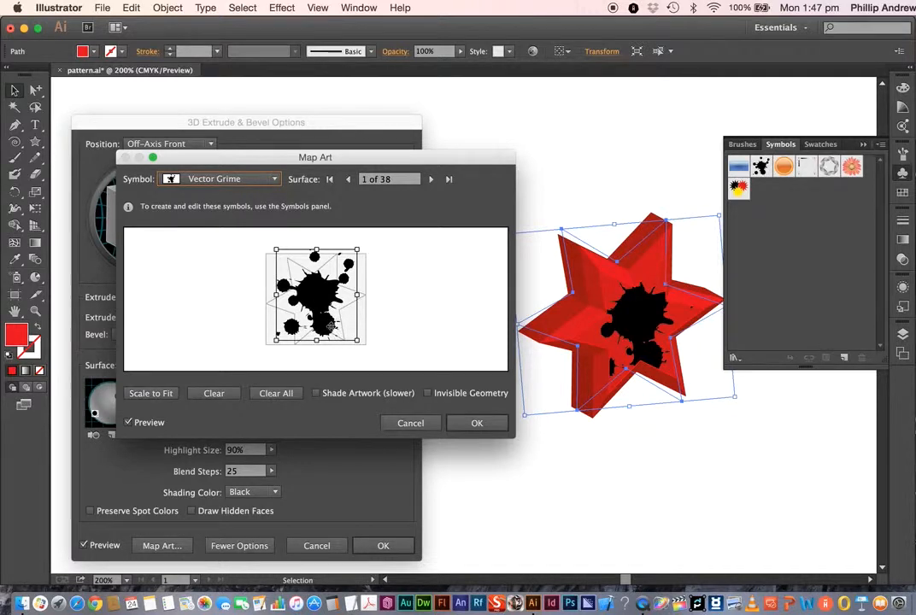
left_click(477, 424)
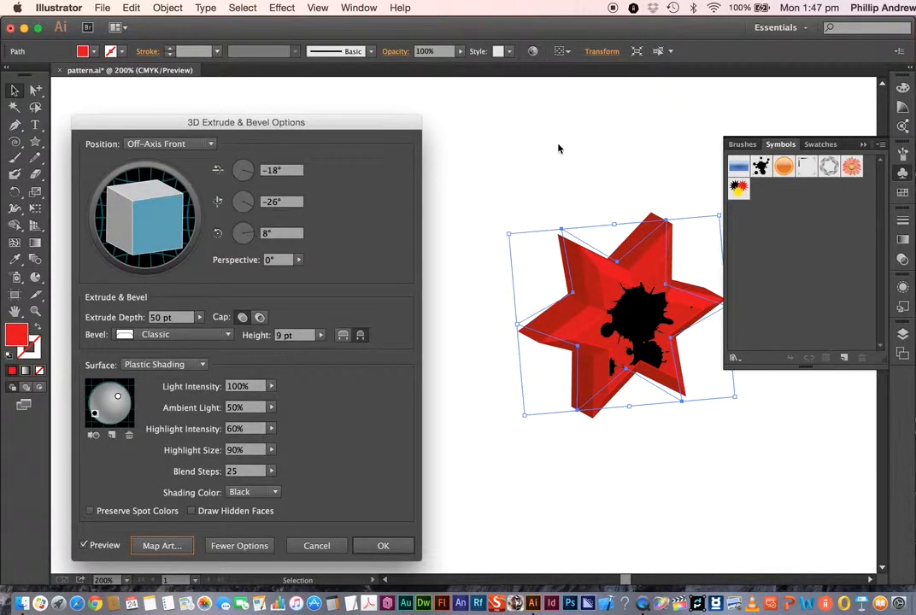
left_click(384, 545)
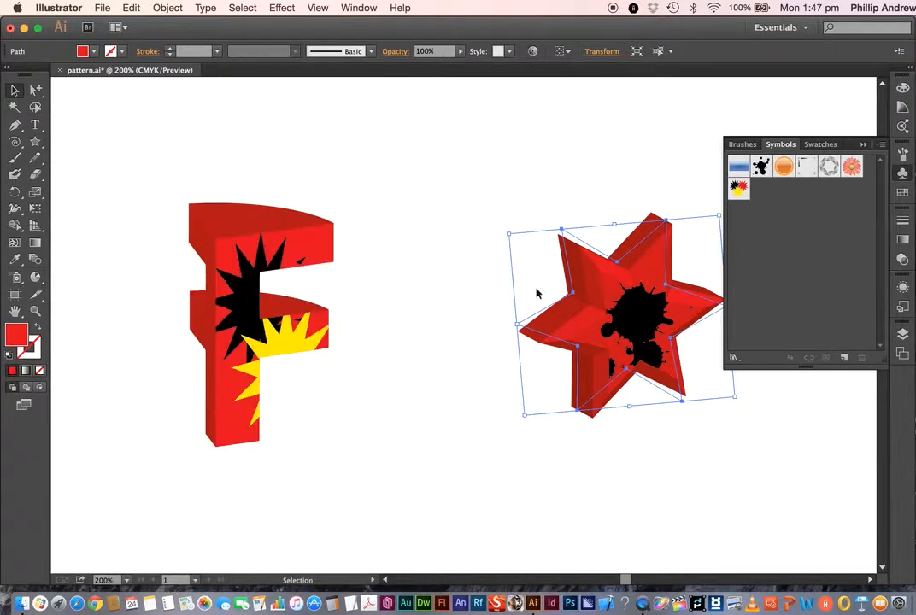
left_click(863, 145)
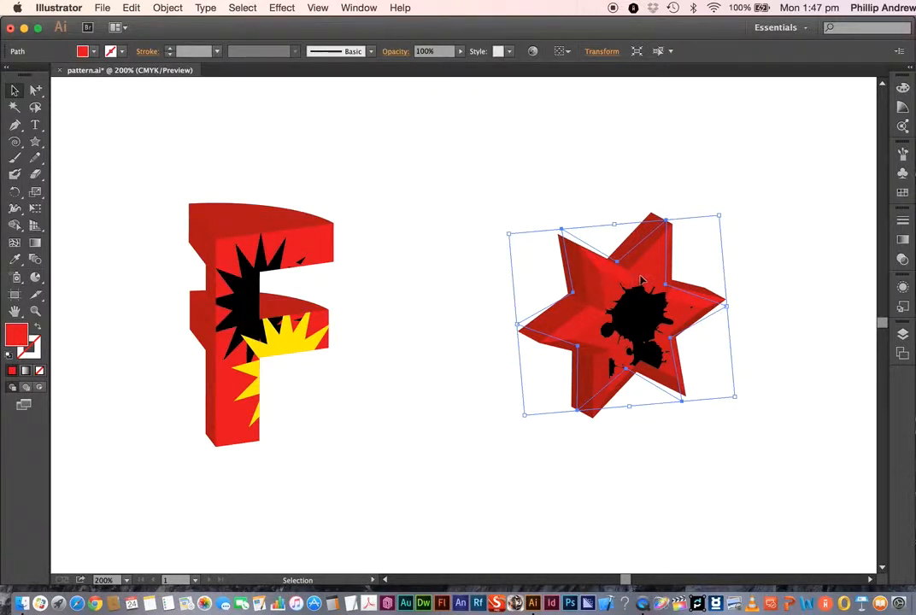
left_click(281, 7)
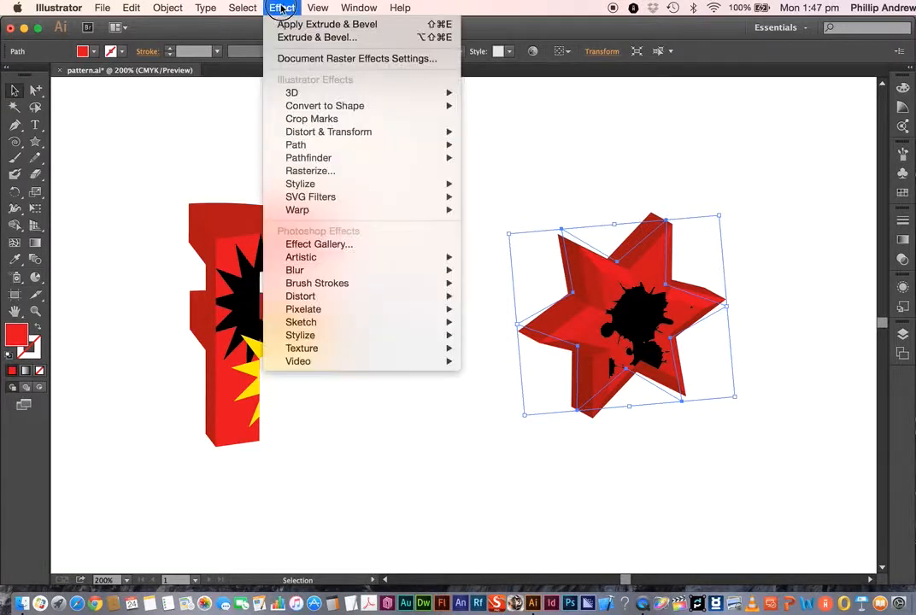
left_click(308, 96)
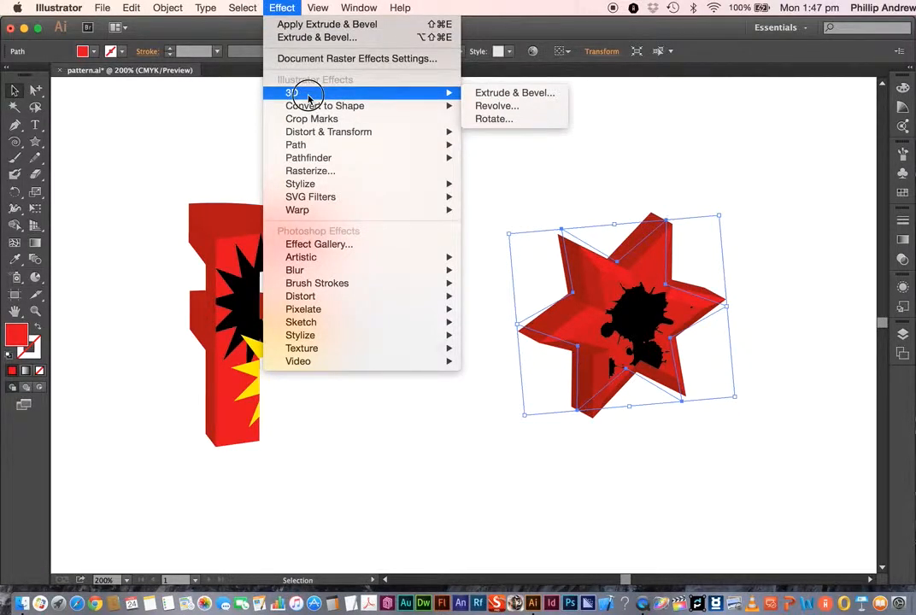
left_click(120, 176)
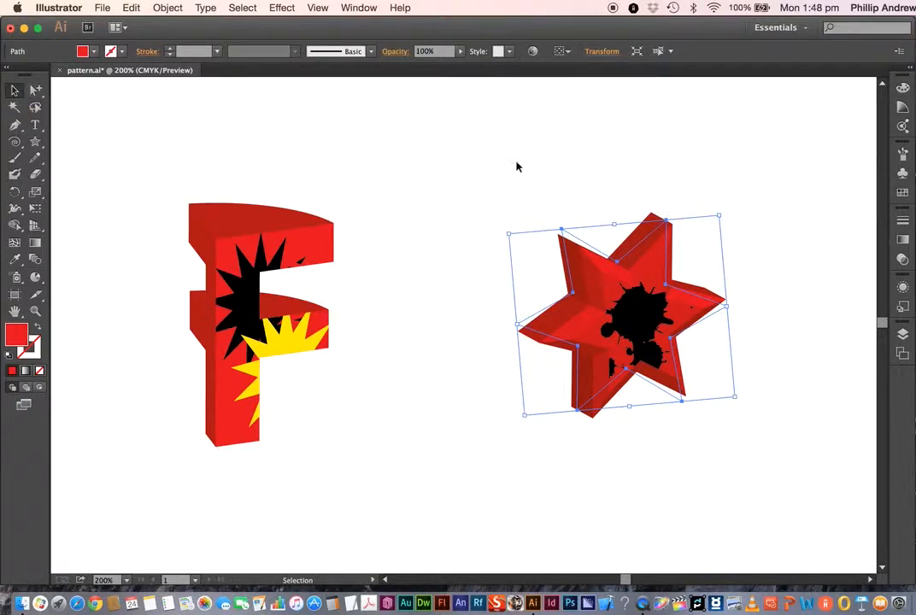
Reopen the star's mapped 3D Extrude & Bevel effect from its appearance attributes and accept the existing settings.
left_click(902, 308)
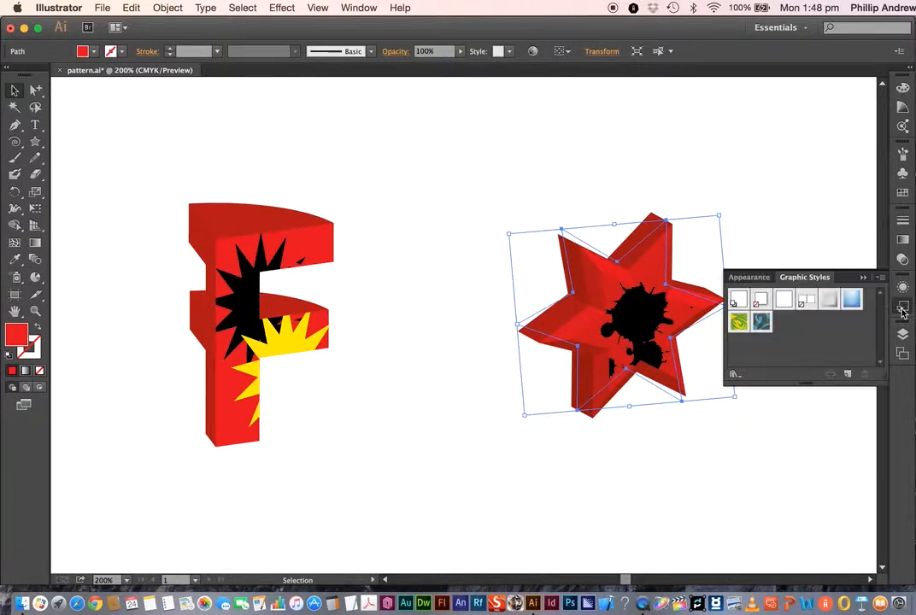
left_click(745, 278)
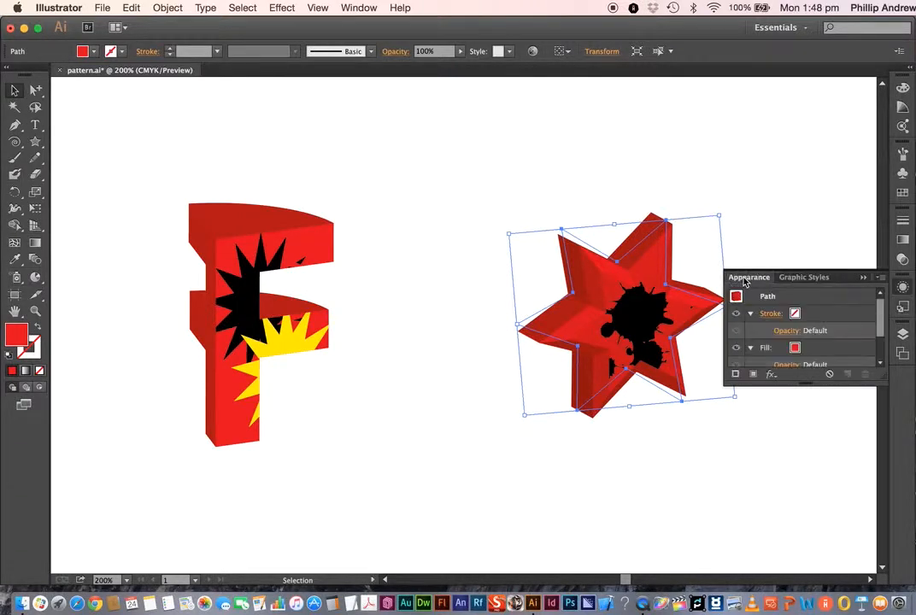
scroll(855, 342, "down", 3)
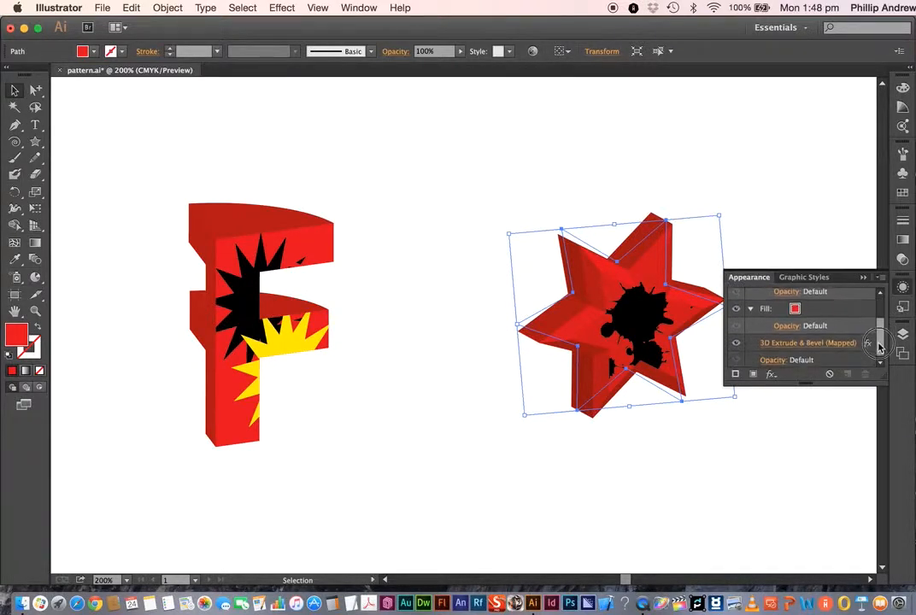
left_click(810, 342)
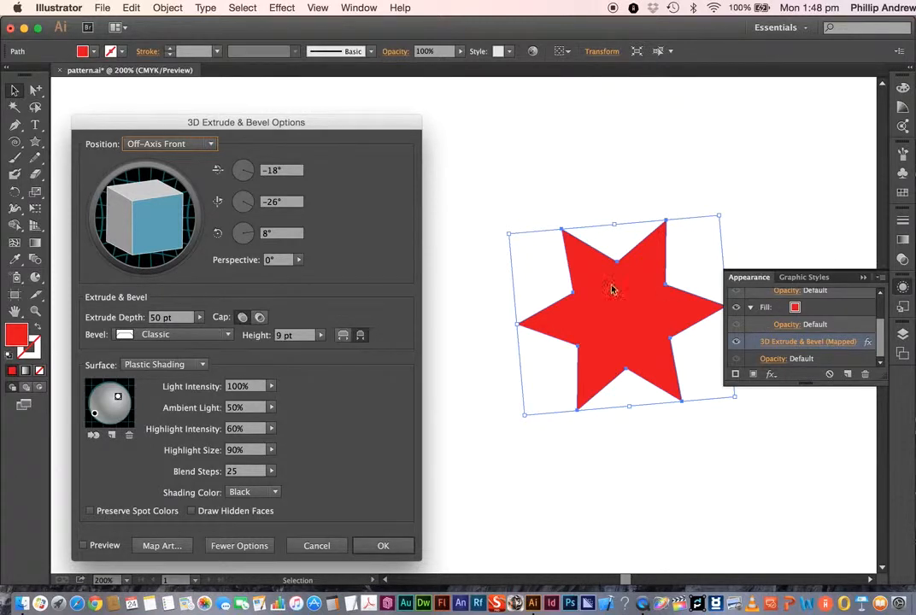
left_click(382, 545)
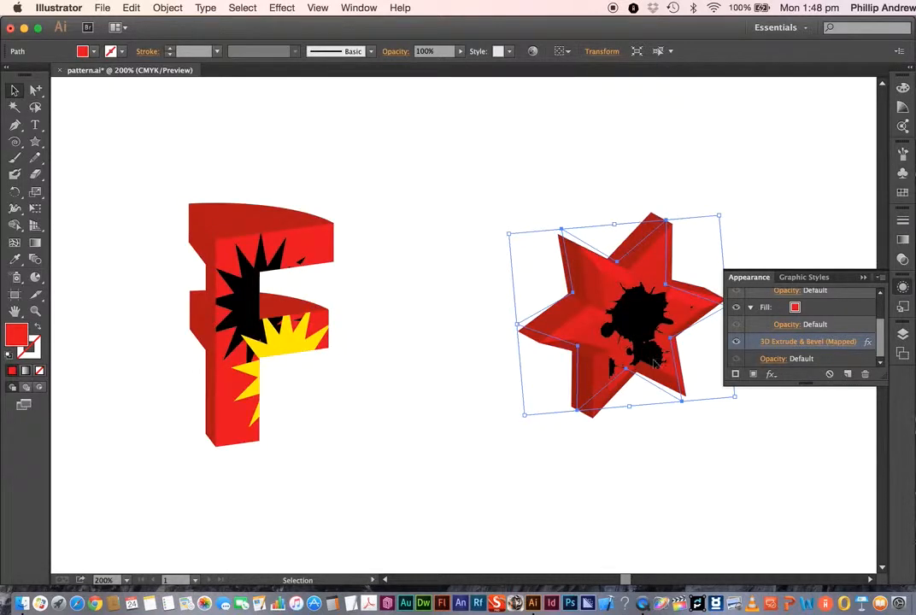
left_click(863, 279)
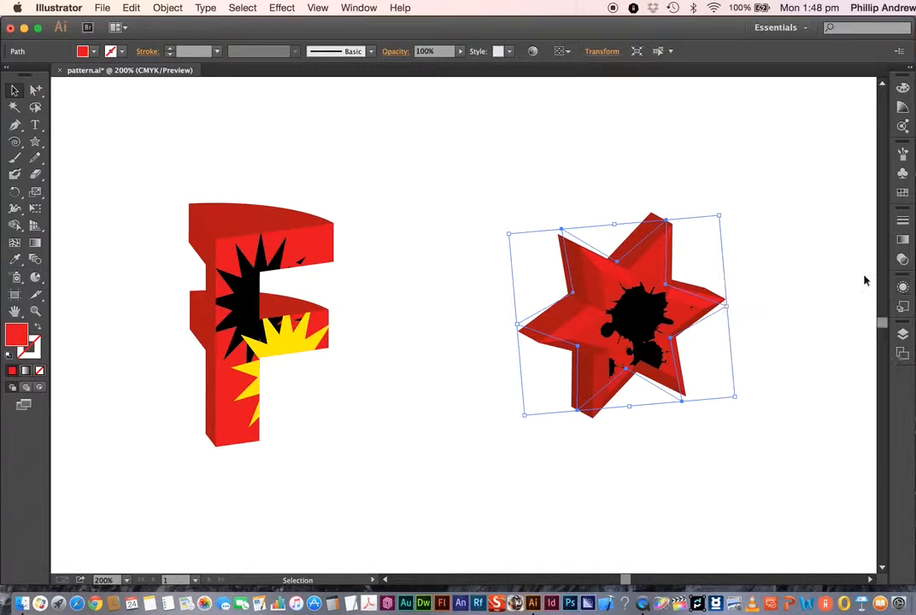
Expand the appearance of the 3D star into editable vector paths and deselect it.
left_click(797, 229)
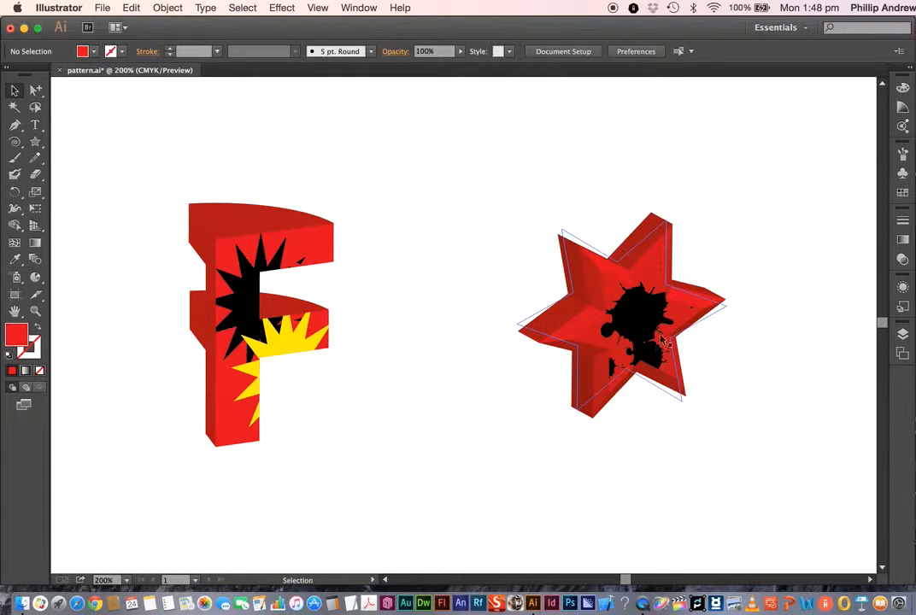
left_click_drag(511, 214, 766, 457)
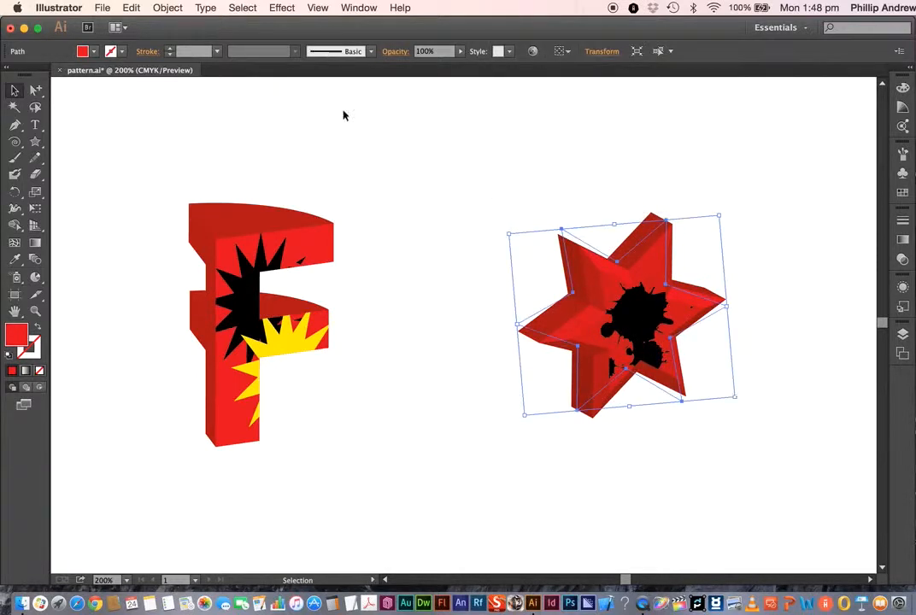
left_click(169, 7)
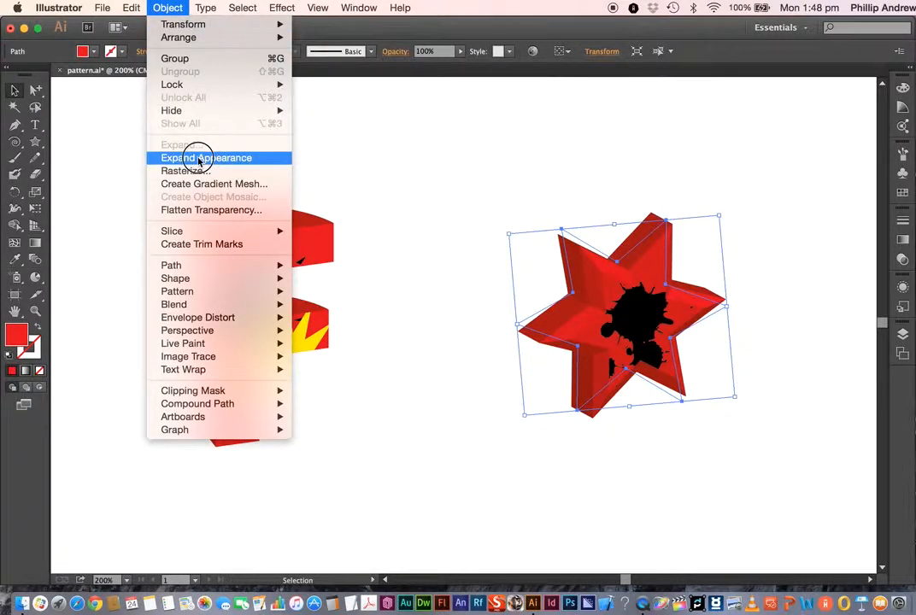
left_click(225, 159)
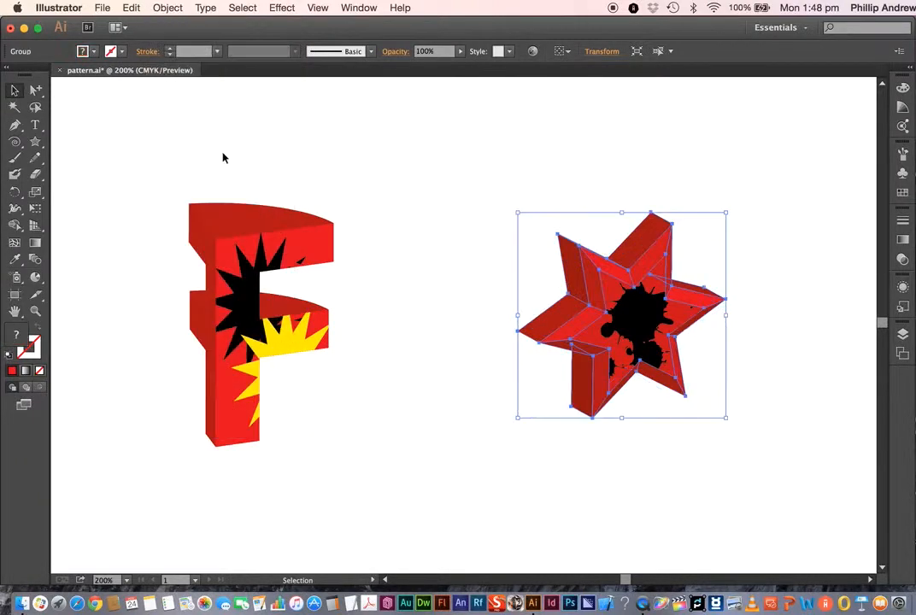
left_click(771, 223)
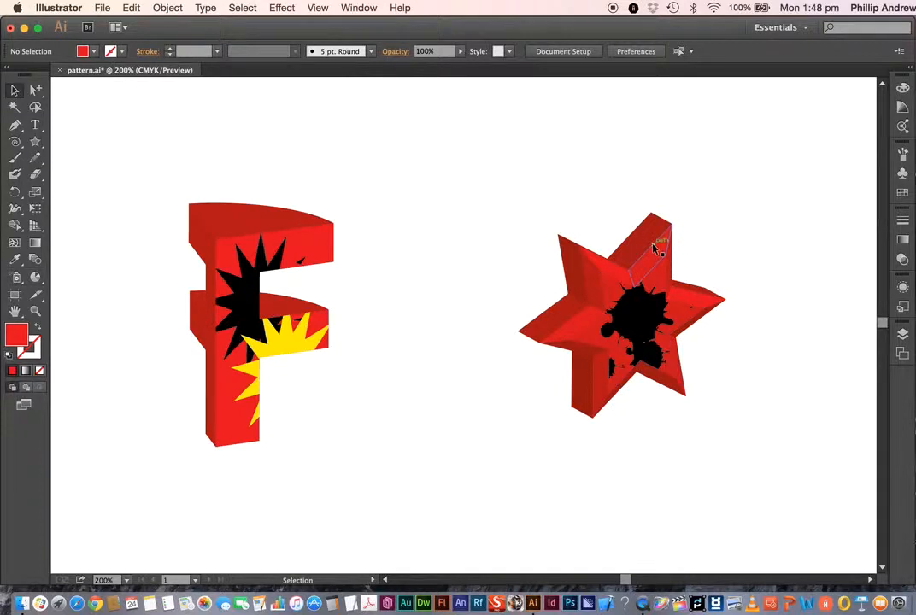
Lock Layer 1 and add a new layer above it.
left_click(901, 334)
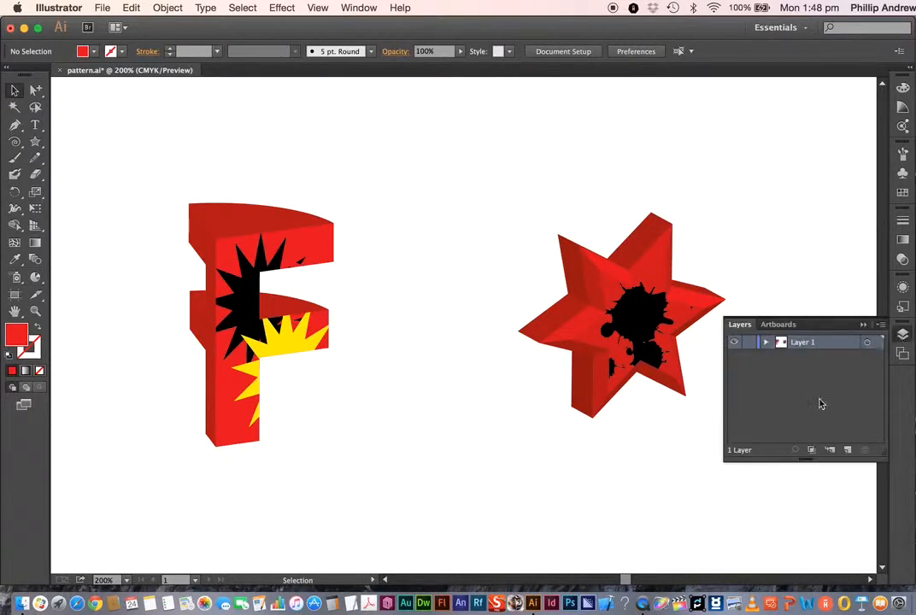
left_click(748, 343)
left_click(847, 449)
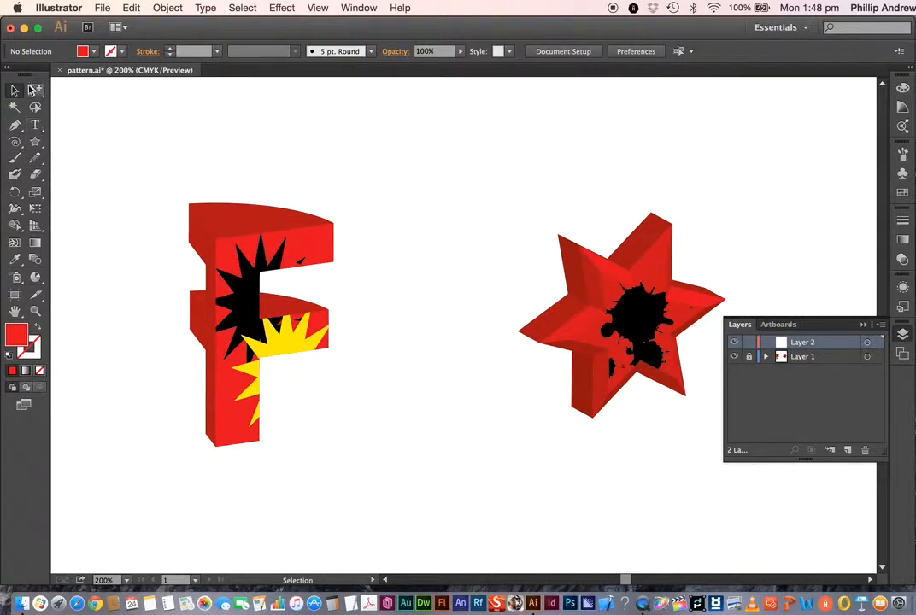
Draw a narrow, bent highlight shape with the Pen tool along the bevel edge from the star's upper-right tip down to the splatter.
key("super+equal")
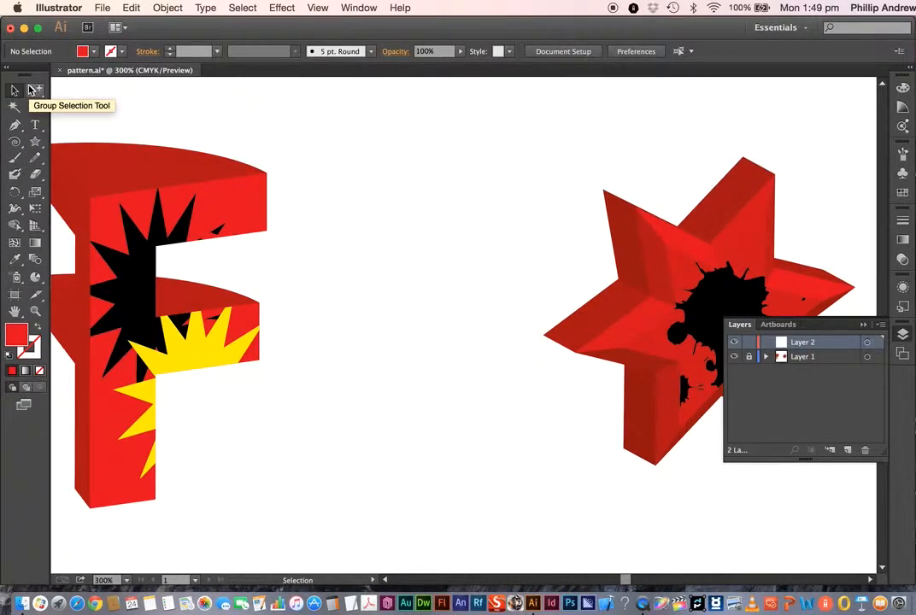
left_click_drag(508, 270, 268, 287)
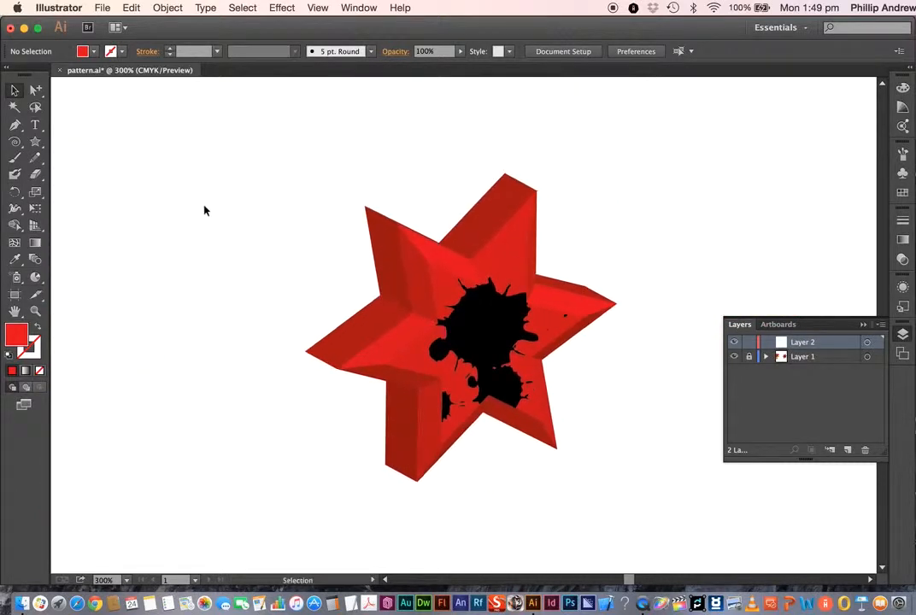
left_click(15, 125)
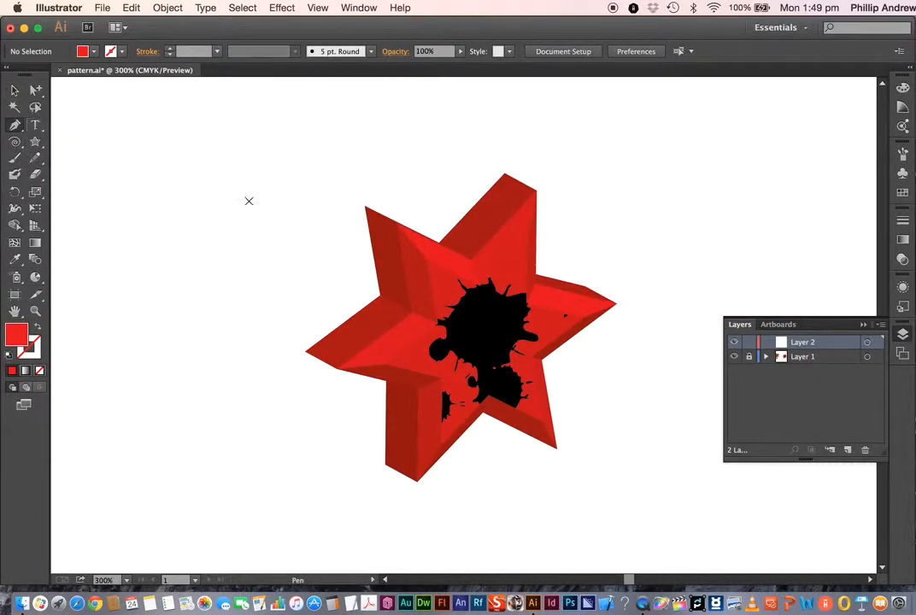
left_click(470, 260)
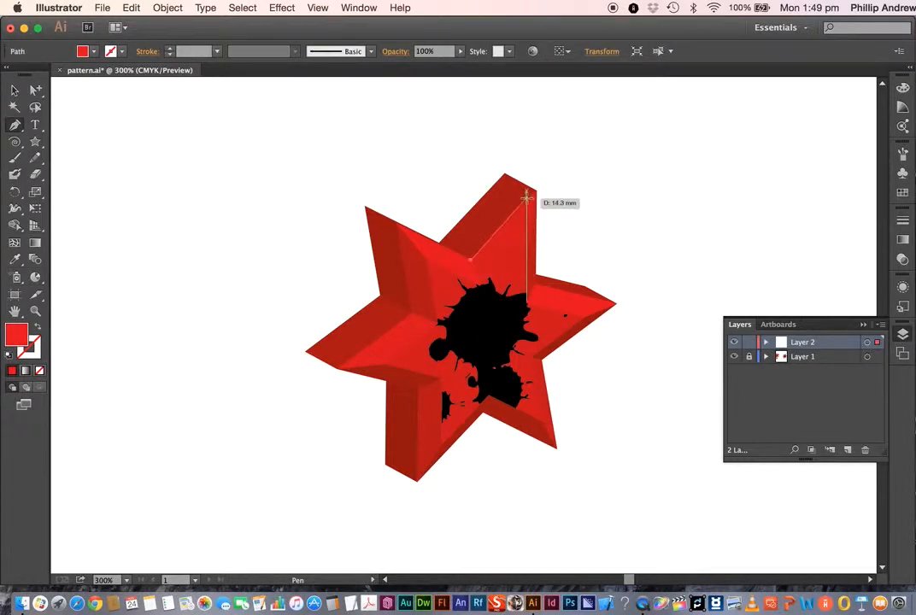
left_click(534, 193)
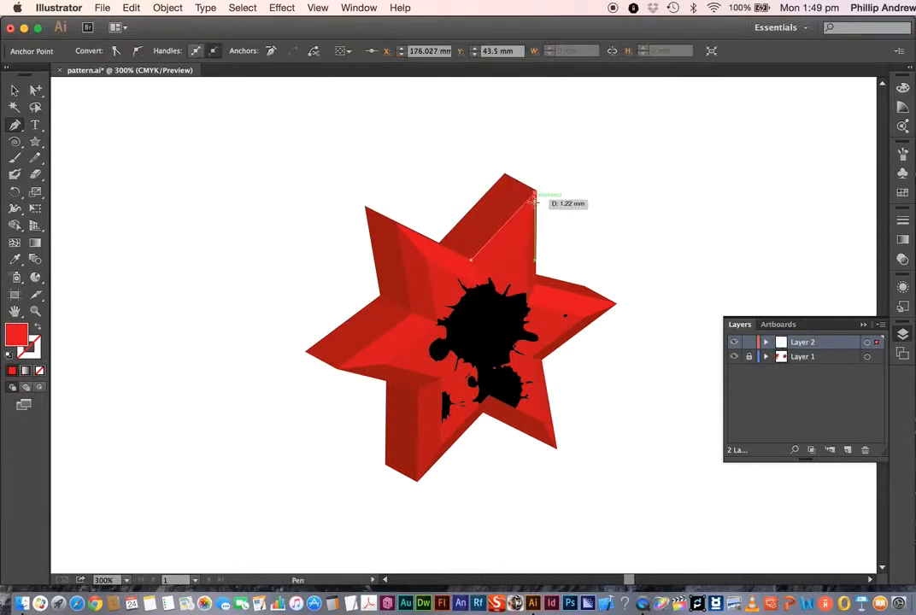
left_click(526, 211)
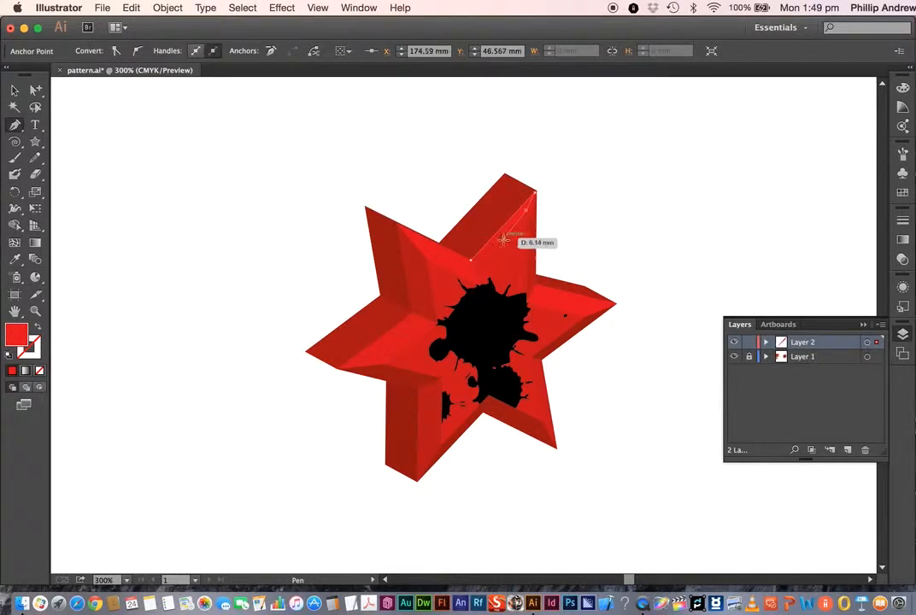
left_click(483, 262)
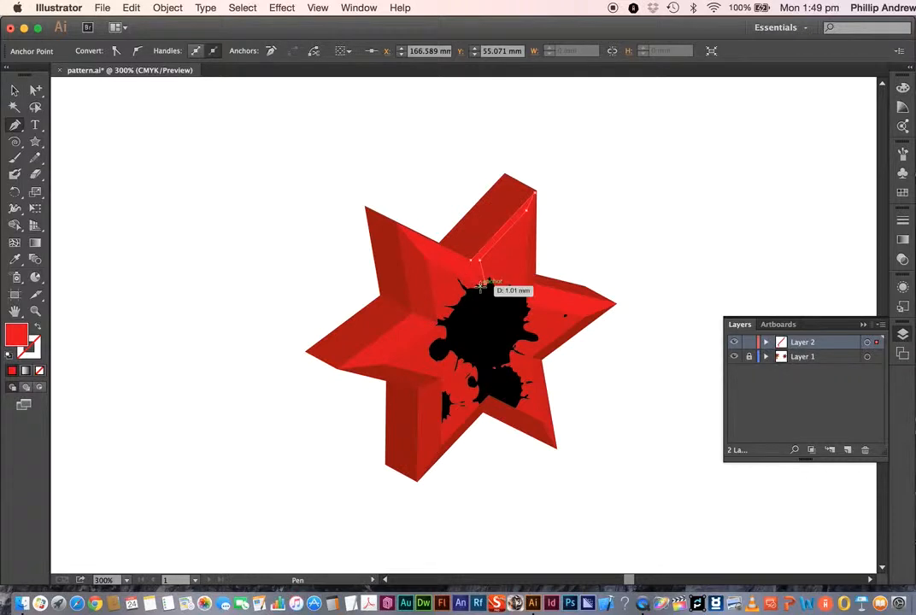
left_click(474, 262)
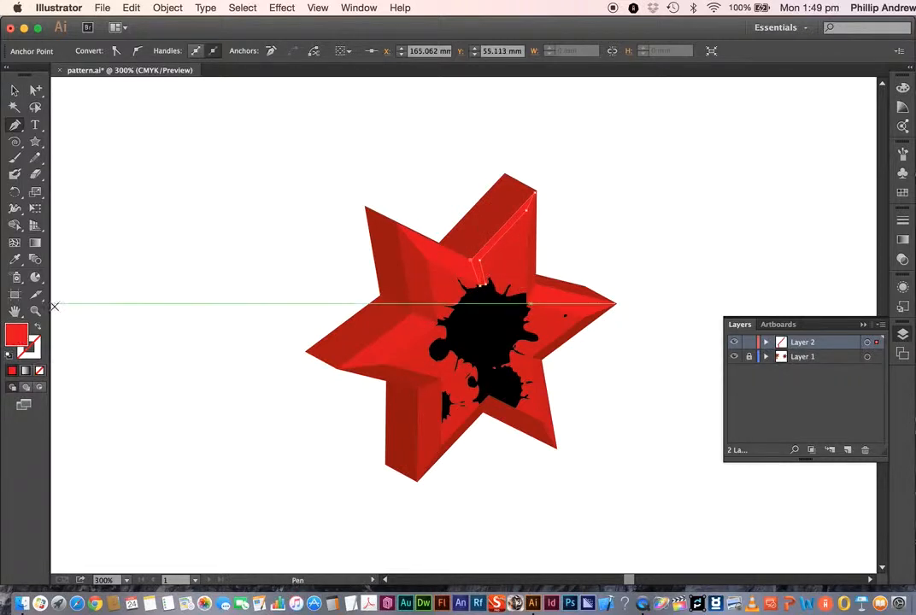
Fill the highlight shape with the White swatch.
left_click(903, 194)
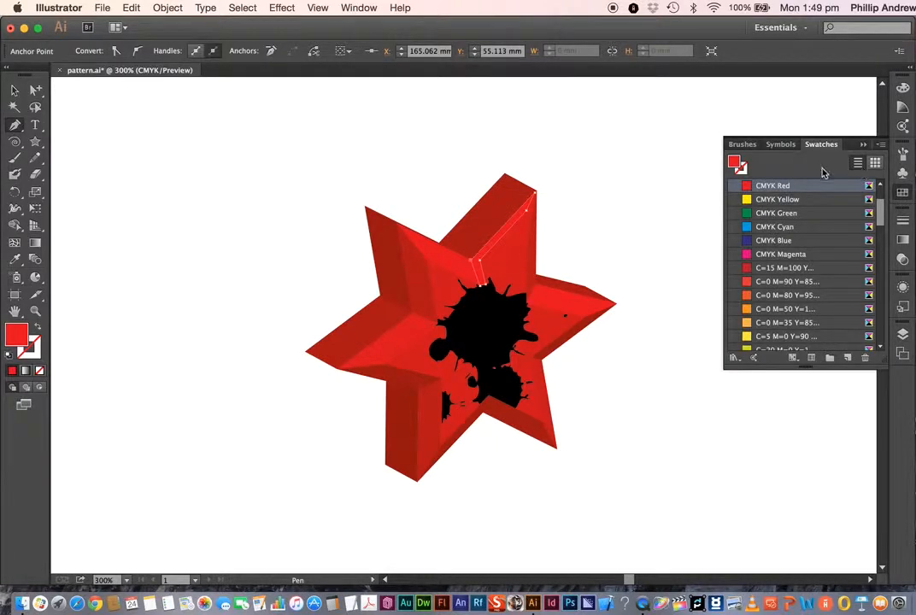
scroll(883, 203, "up", 4)
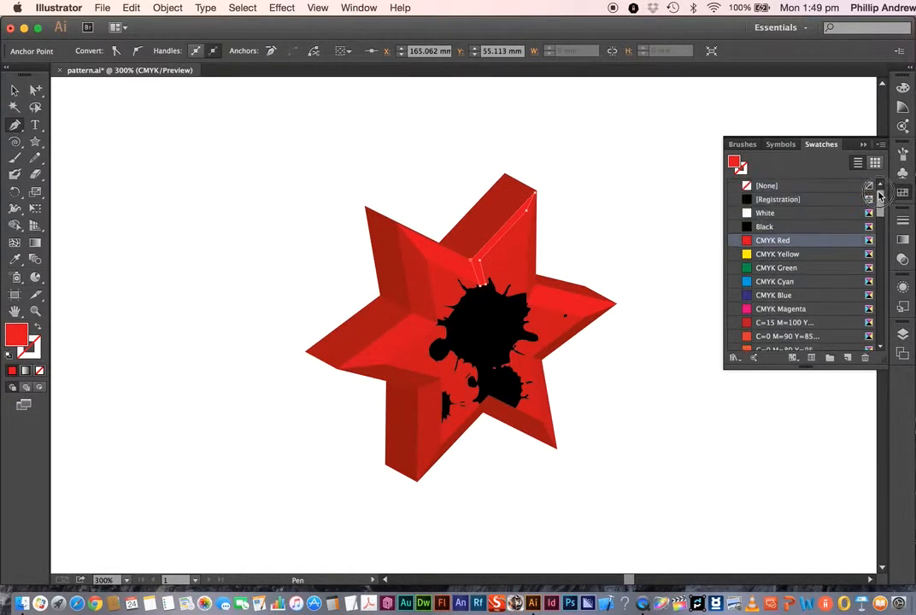
left_click(749, 214)
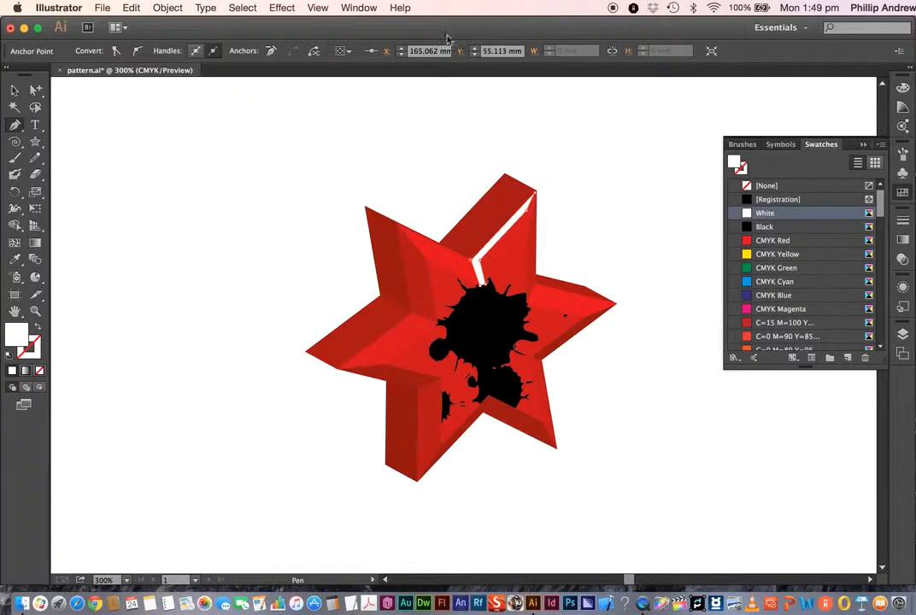
Reduce the white highlight's opacity to 63% and deselect it.
left_click(359, 8)
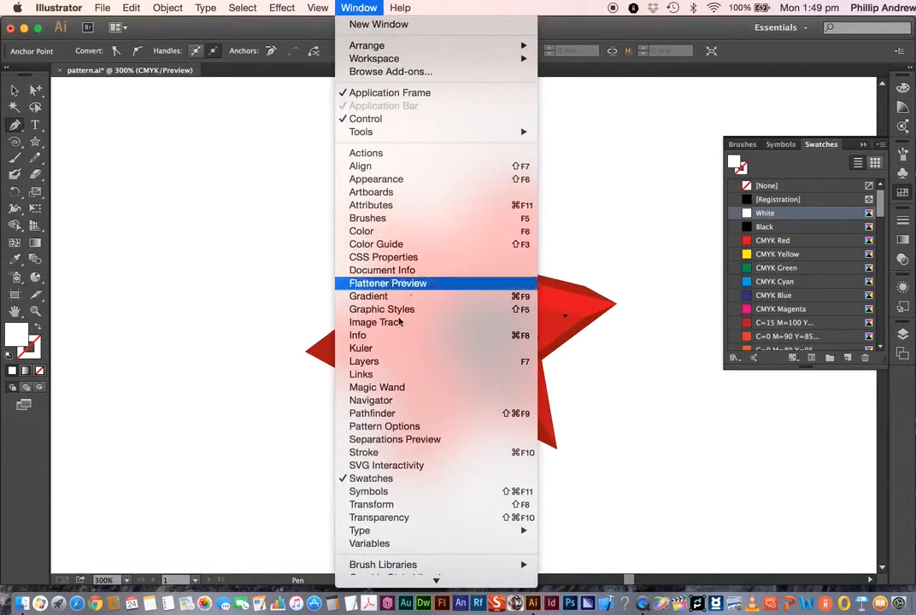
left_click(382, 518)
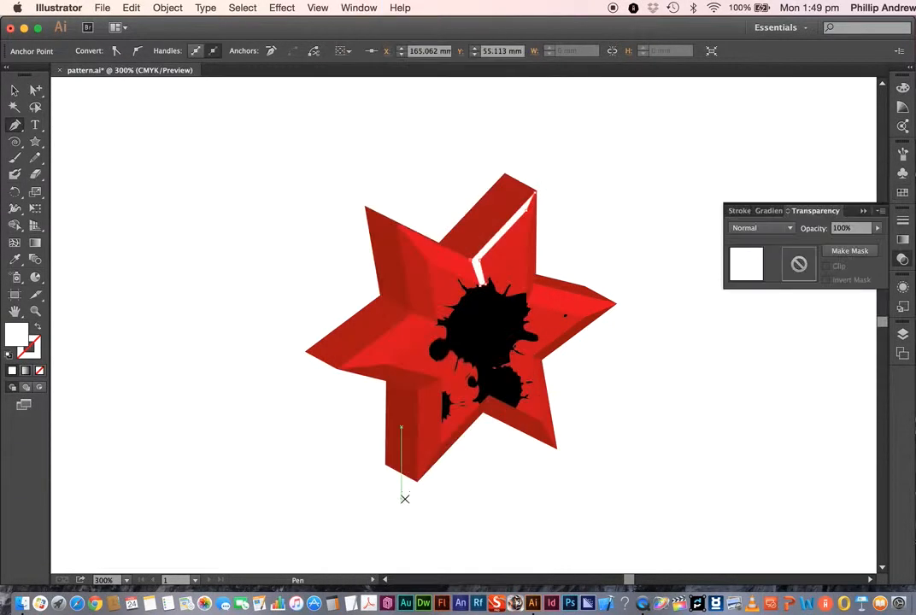
left_click(878, 228)
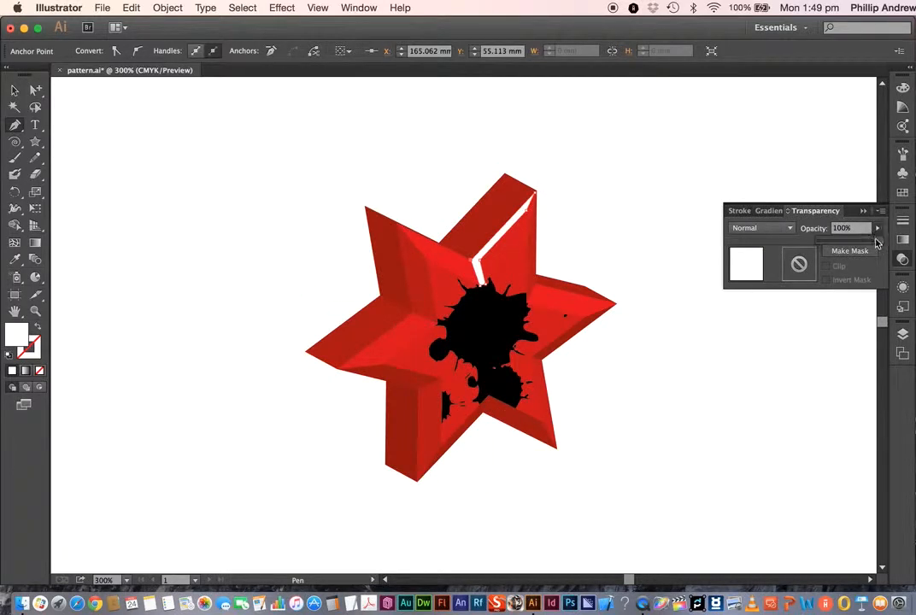
mouse_move(859, 237)
left_mouse_down()
mouse_move(861, 245)
mouse_move(852, 246)
mouse_move(873, 241)
left_mouse_up()
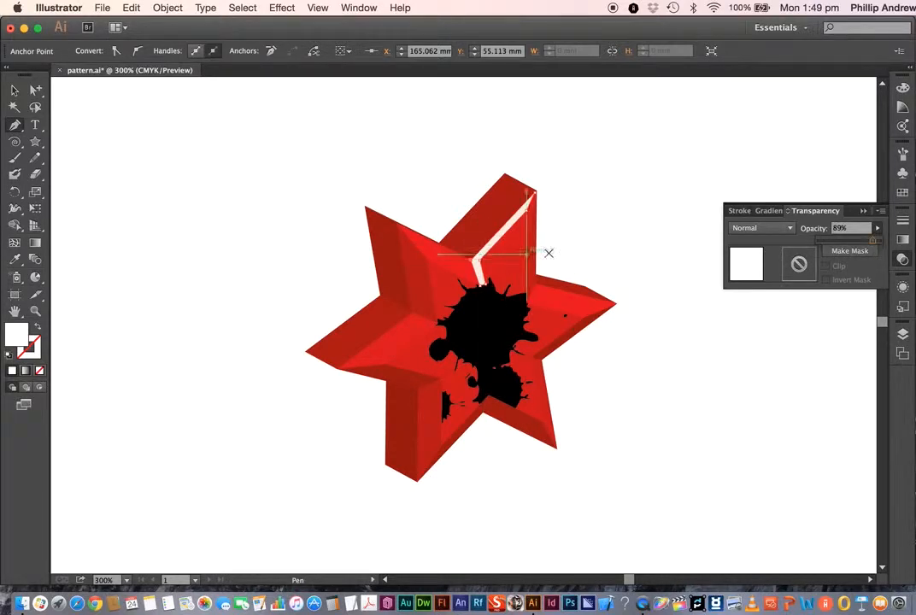
left_click_drag(873, 245, 858, 241)
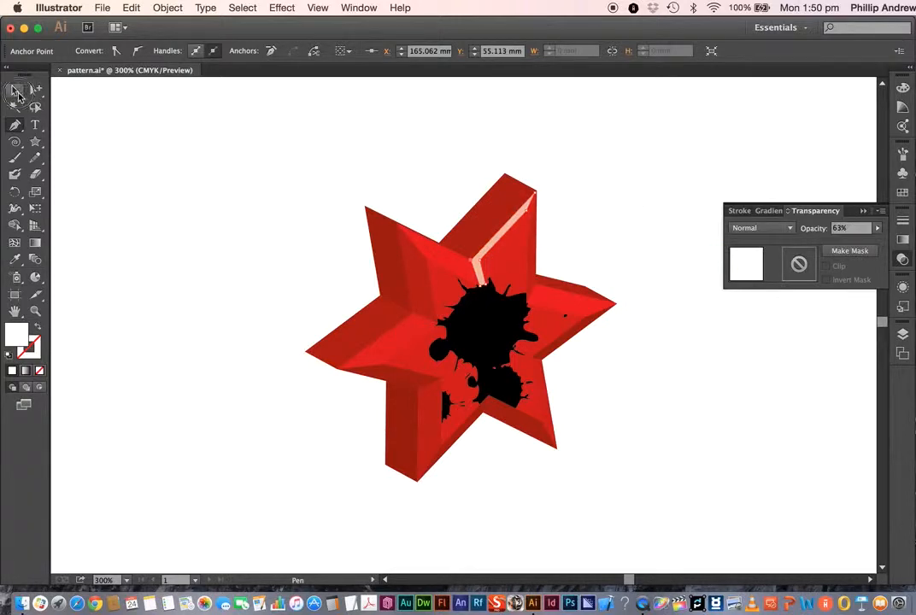
left_click(15, 90)
left_click(199, 144)
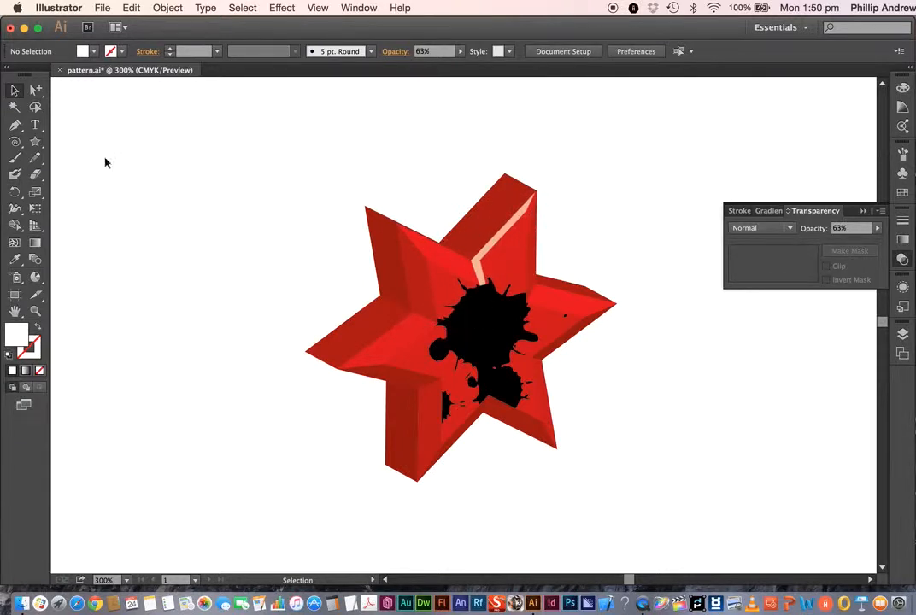
Slim the highlight by moving its inner-bend and lower-end anchor points closer to the bevel edge with the Direct Selection tool, and deselect it.
left_click(36, 90)
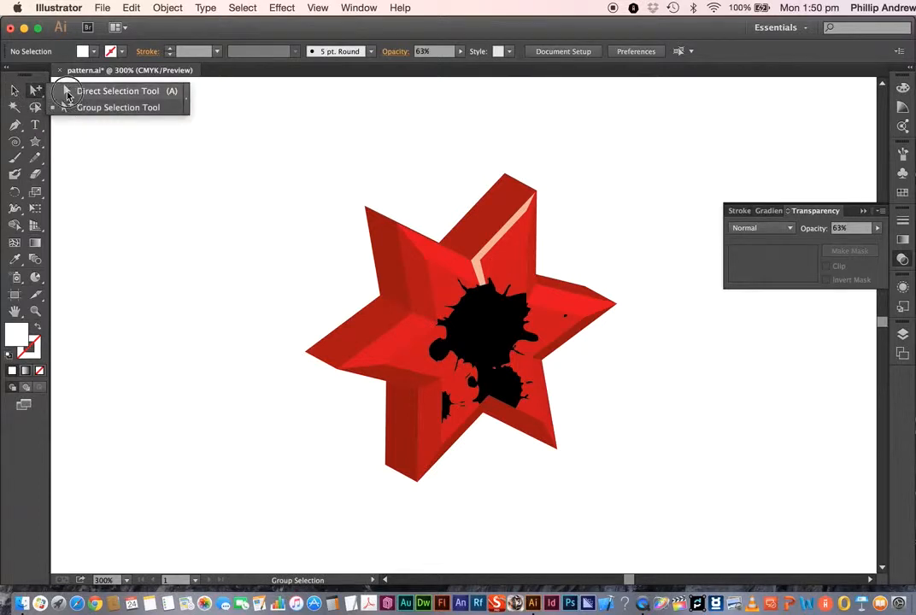
left_click(94, 91)
left_click_drag(483, 264, 534, 196)
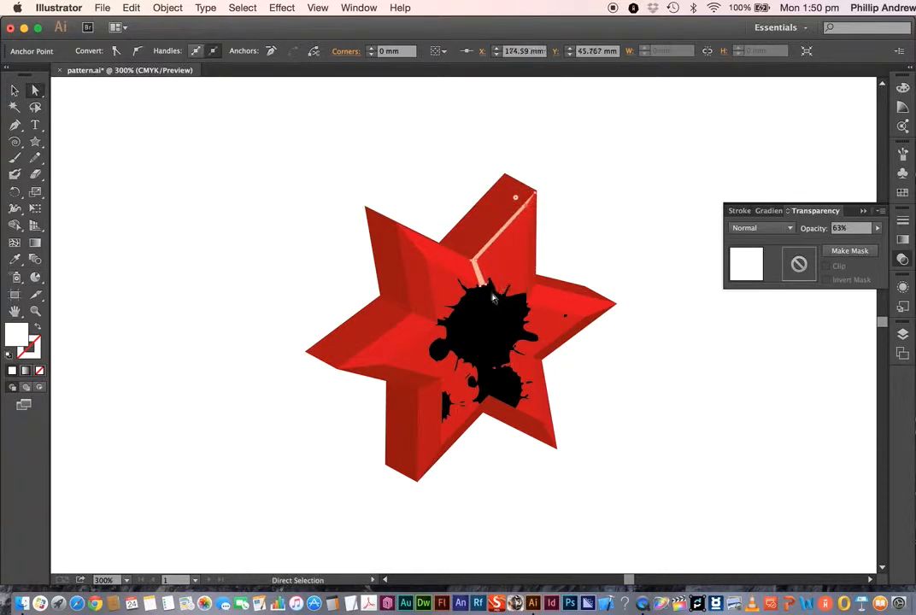
left_click_drag(480, 283, 475, 281)
left_click(599, 194)
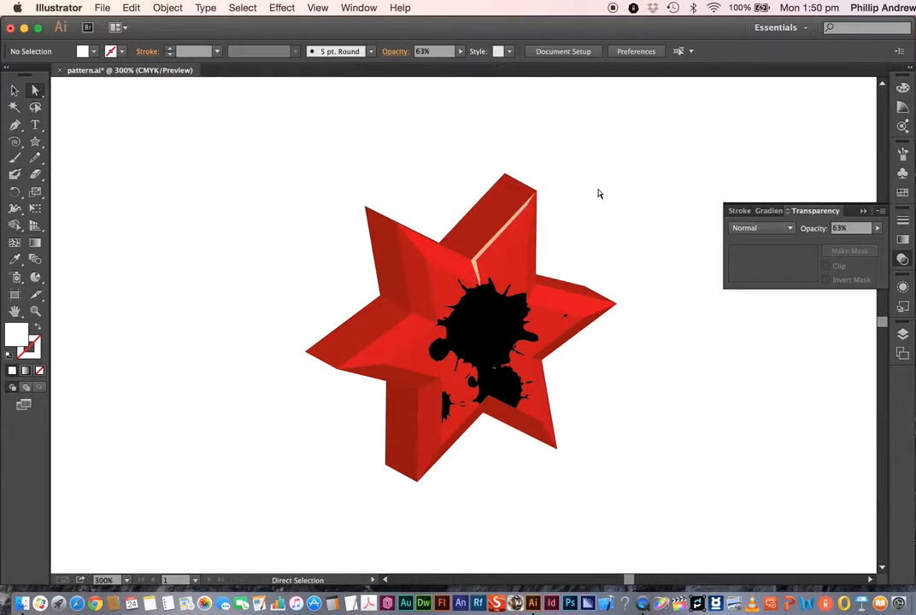